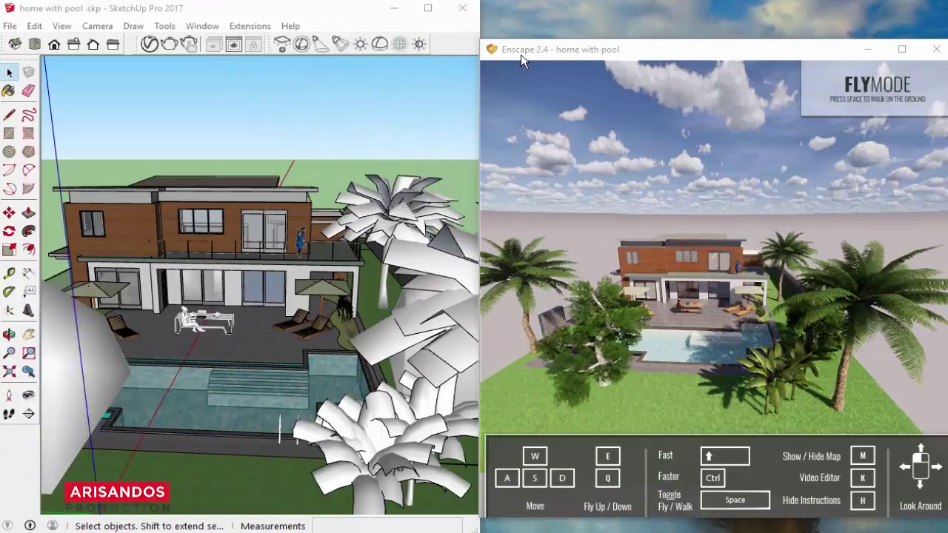
Switch between the Enscape render window and the SketchUp model window
{"action": "left_click", "coordinate": [521, 54]}
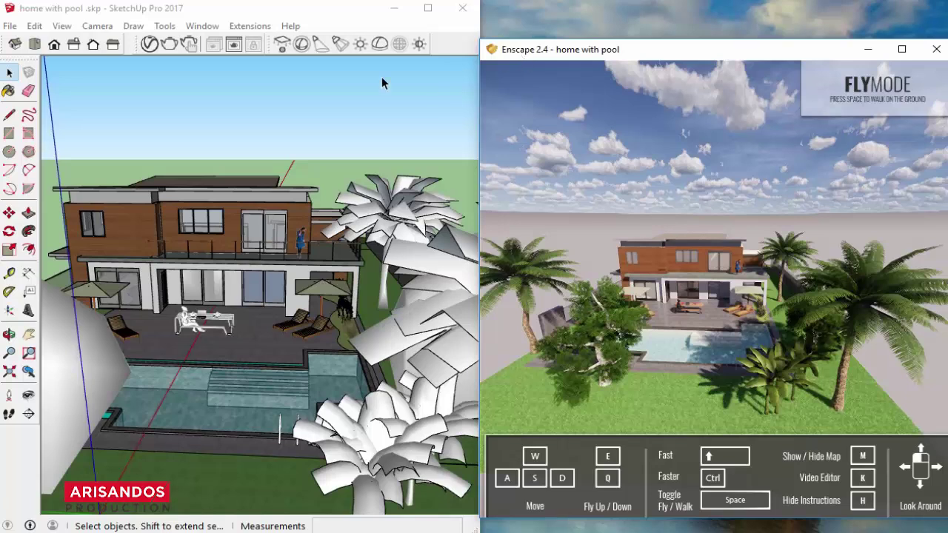
{"action": "left_click", "coordinate": [271, 11]}
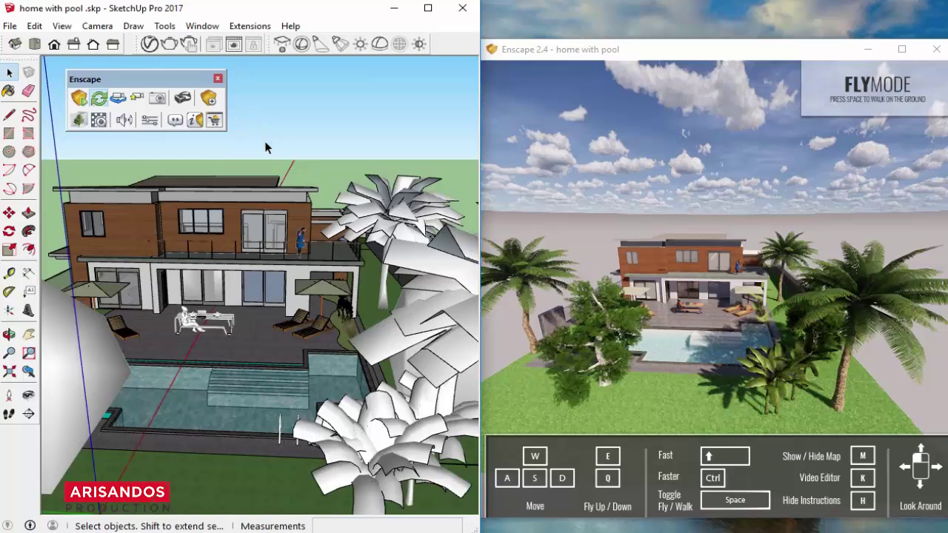
{"action": "left_click", "coordinate": [577, 53]}
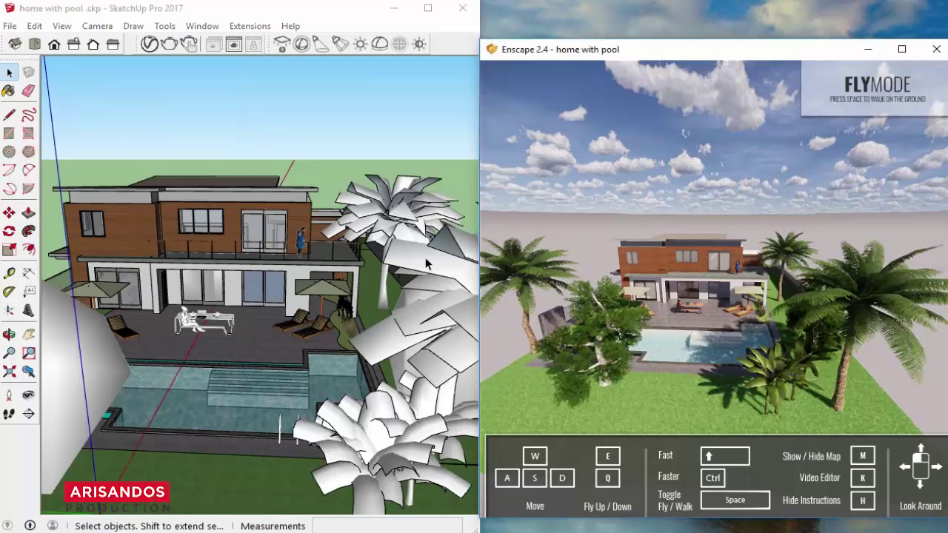
Zoom and orbit the SketchUp view in close on the terrace and upper-floor facade
{"action": "scroll", "coordinate": [191, 281], "scroll_direction": "up", "scroll_amount": 2}
{"action": "scroll", "coordinate": [189, 275], "scroll_direction": "up", "scroll_amount": 2}
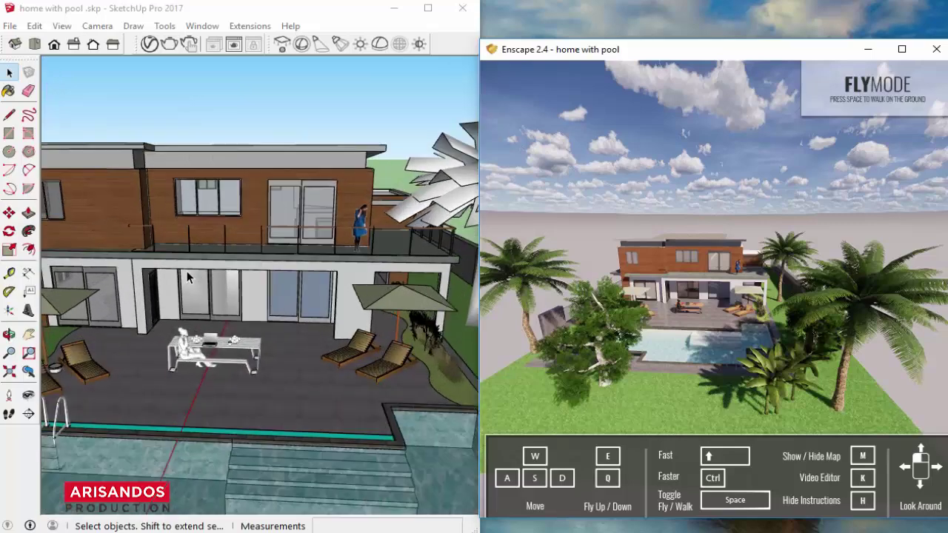
{"action": "scroll", "coordinate": [186, 271], "scroll_direction": "up", "scroll_amount": 2}
{"action": "scroll", "coordinate": [218, 261], "scroll_direction": "up", "scroll_amount": 2}
{"action": "scroll", "coordinate": [218, 256], "scroll_direction": "up", "scroll_amount": 2}
{"action": "scroll", "coordinate": [218, 244], "scroll_direction": "up", "scroll_amount": 2}
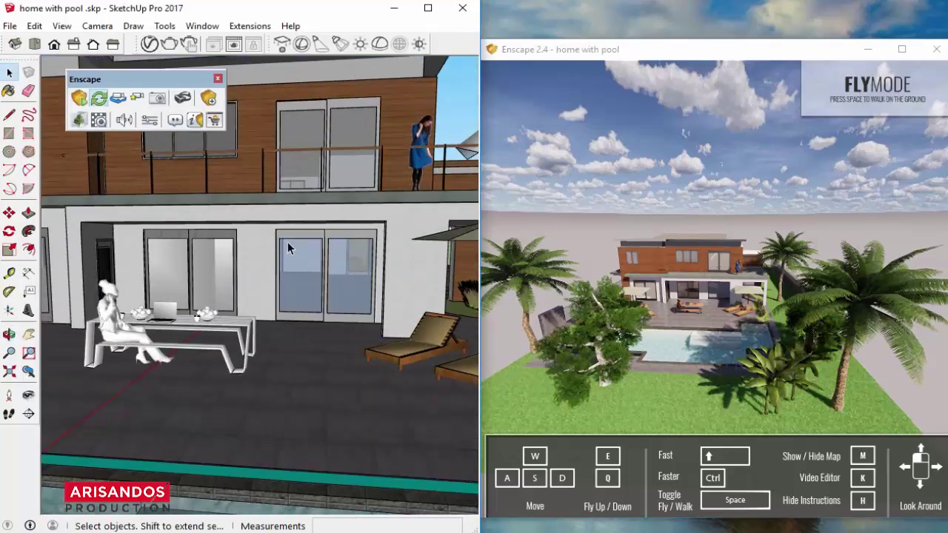
{"action": "mouse_move", "coordinate": [290, 247]}
{"action": "middle_mouse_down"}
{"action": "mouse_move", "coordinate": [346, 361]}
{"action": "mouse_move", "coordinate": [229, 280]}
{"action": "mouse_move", "coordinate": [293, 275]}
{"action": "middle_mouse_up"}
{"action": "scroll", "coordinate": [347, 361], "scroll_direction": "down", "scroll_amount": 3}
{"action": "scroll", "coordinate": [231, 279], "scroll_direction": "up", "scroll_amount": 2}
{"action": "scroll", "coordinate": [299, 275], "scroll_direction": "up", "scroll_amount": 2}
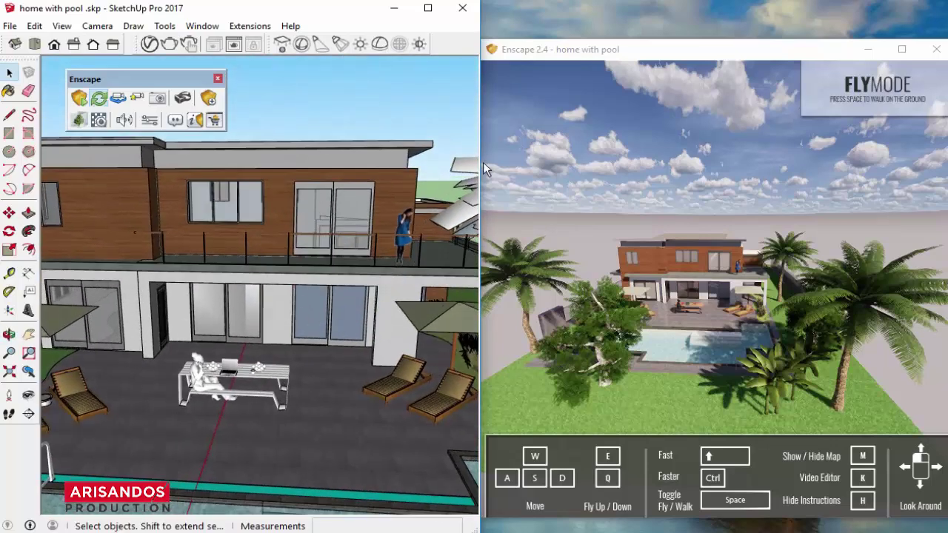
{"action": "left_click", "coordinate": [559, 55]}
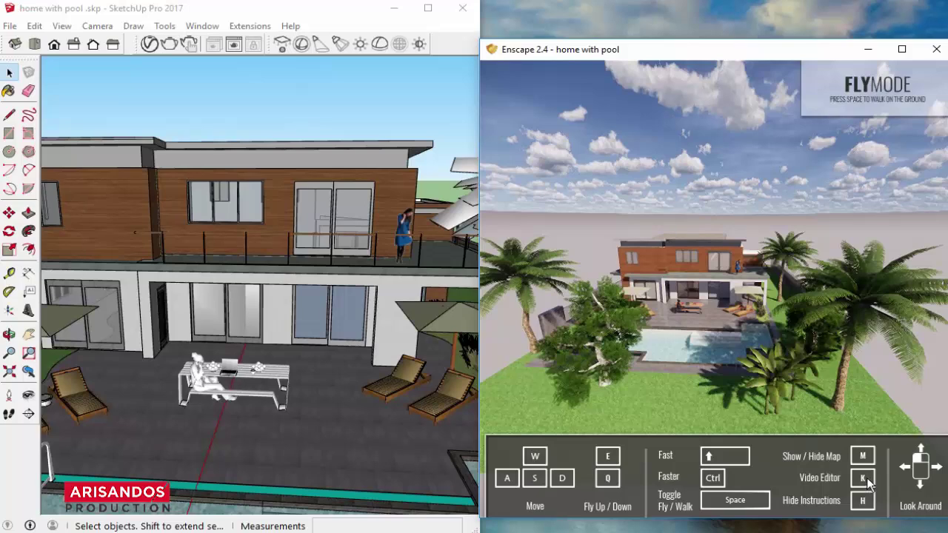
Open the Enscape Video Editor with K and resize the render window
{"action": "key", "text": "k"}
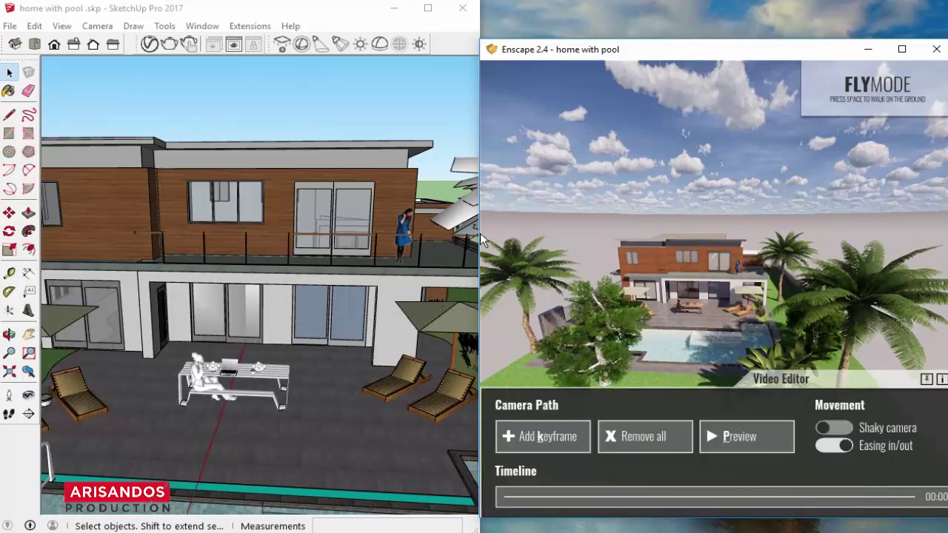
{"action": "left_click_drag", "start_coordinate": [481, 231], "coordinate": [188, 256]}
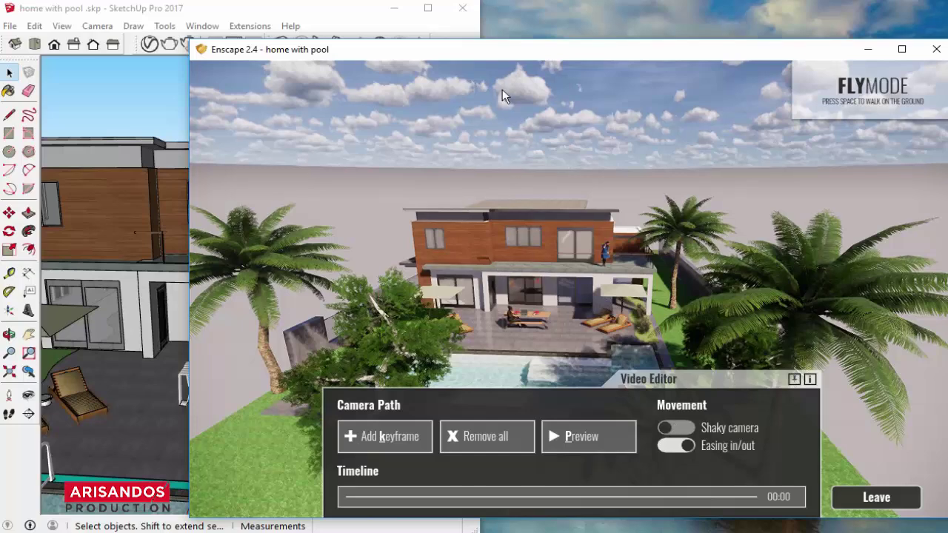
{"action": "left_click_drag", "start_coordinate": [495, 55], "coordinate": [493, 41]}
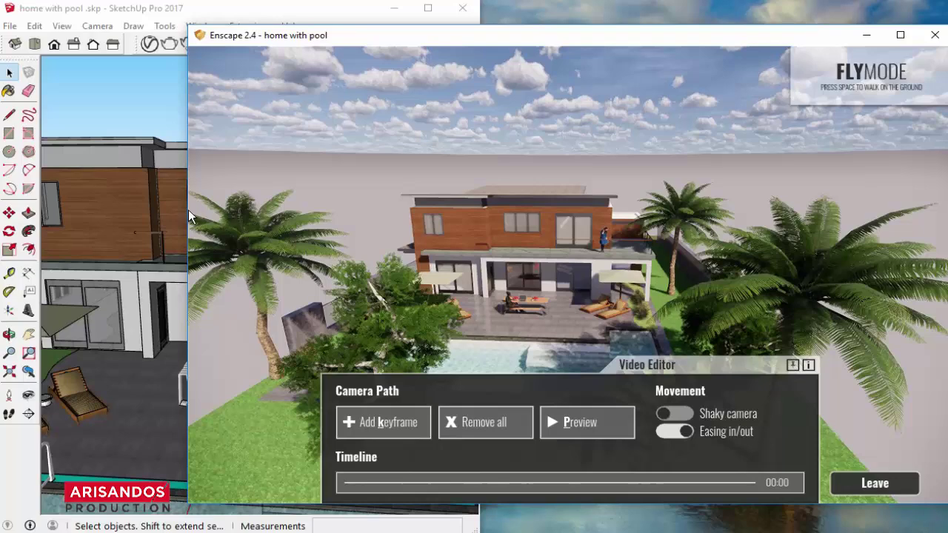
{"action": "left_click_drag", "start_coordinate": [185, 210], "coordinate": [269, 211]}
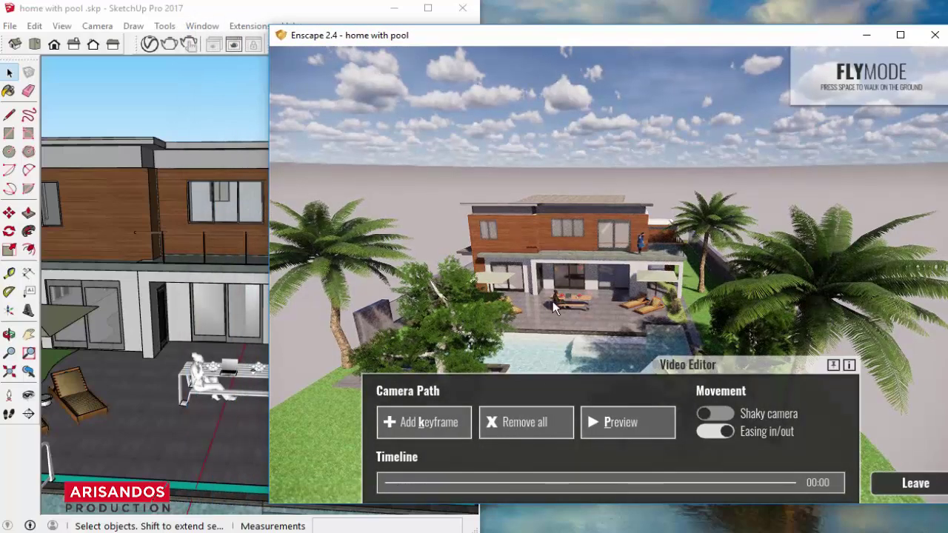
Fly the camera past the pool and into the banana leaves beside it
{"action": "key", "text": "w"}
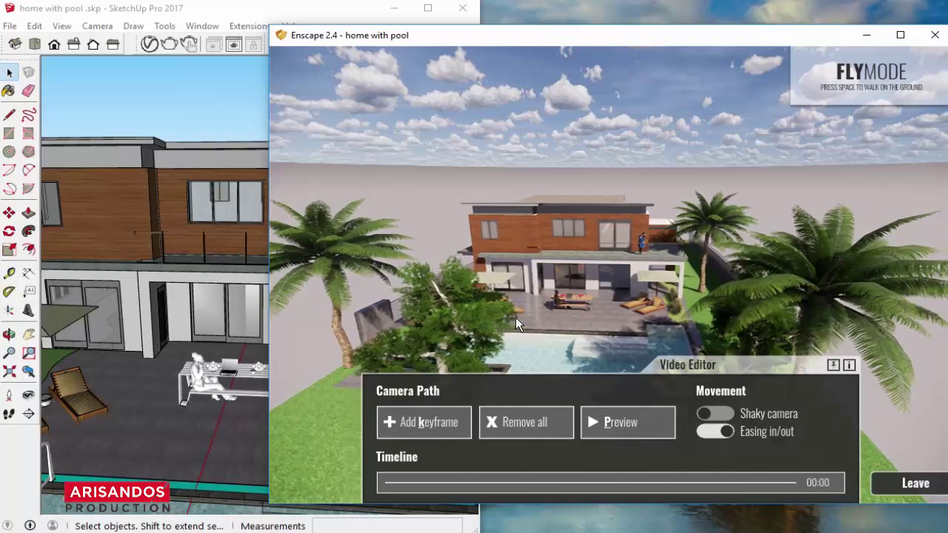
{"action": "key", "text": "d"}
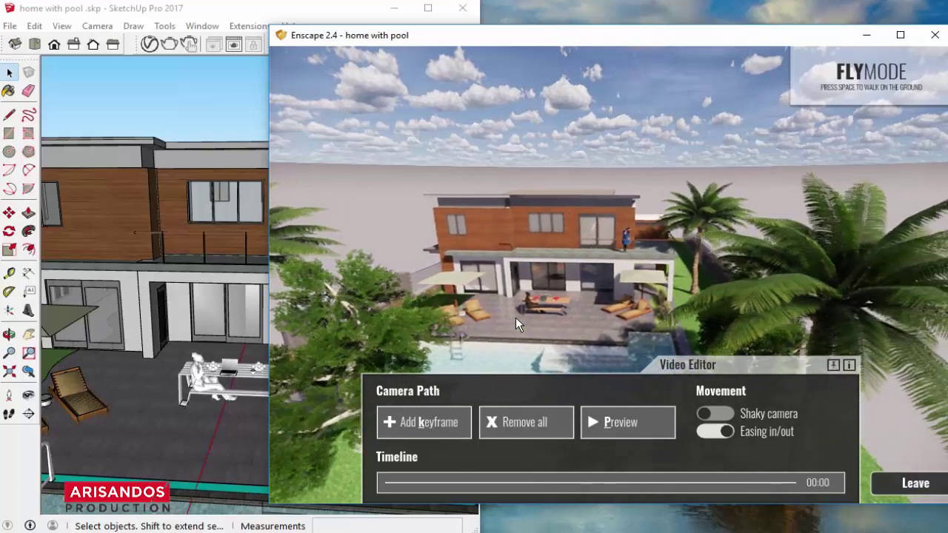
{"action": "key", "text": "w"}
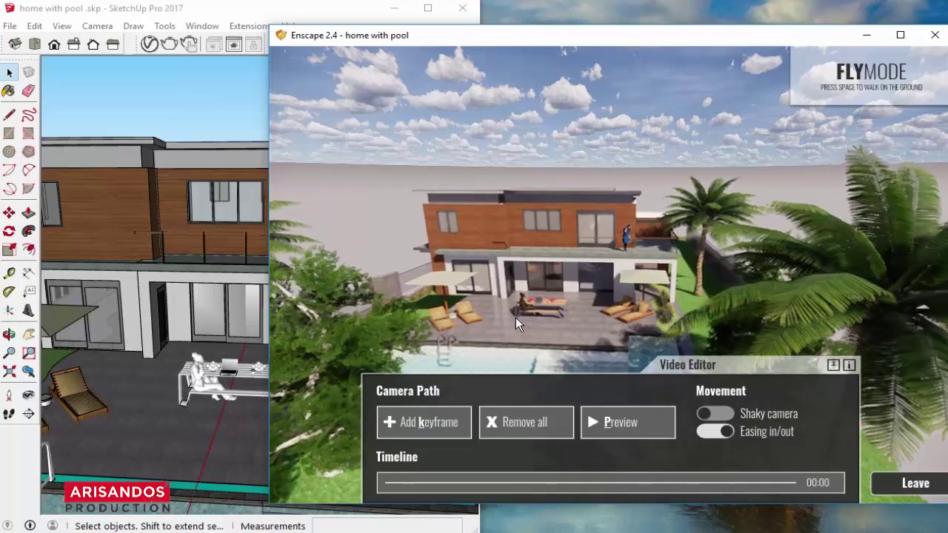
{"action": "key", "text": "w"}
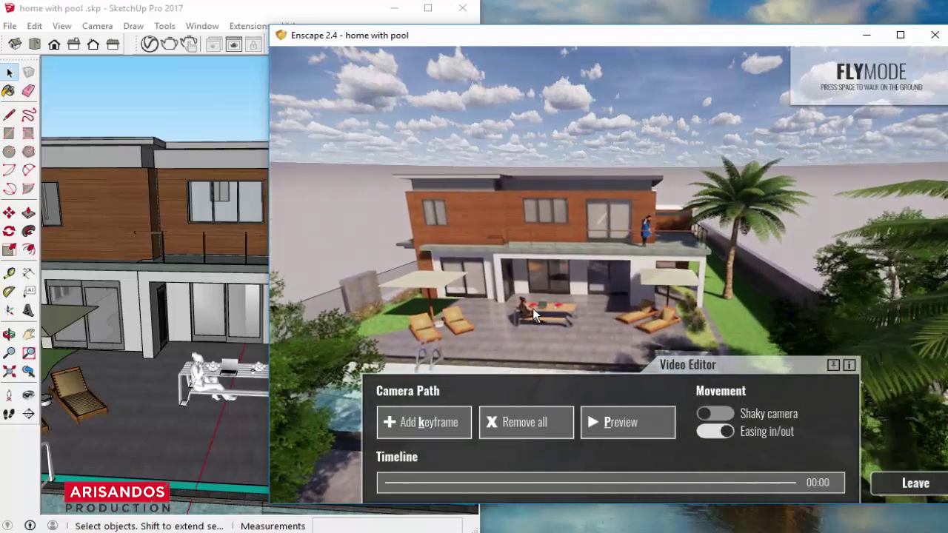
{"action": "key", "text": "w"}
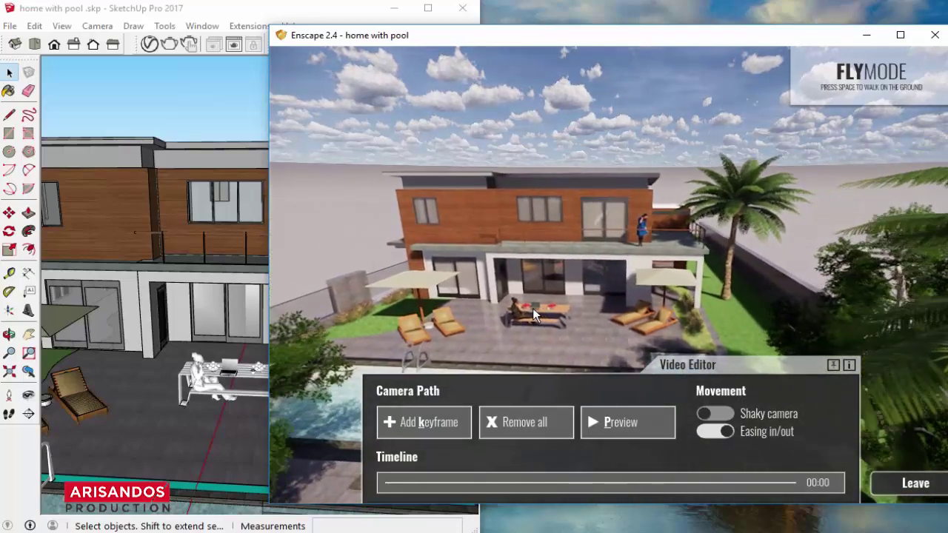
{"action": "key", "text": "space"}
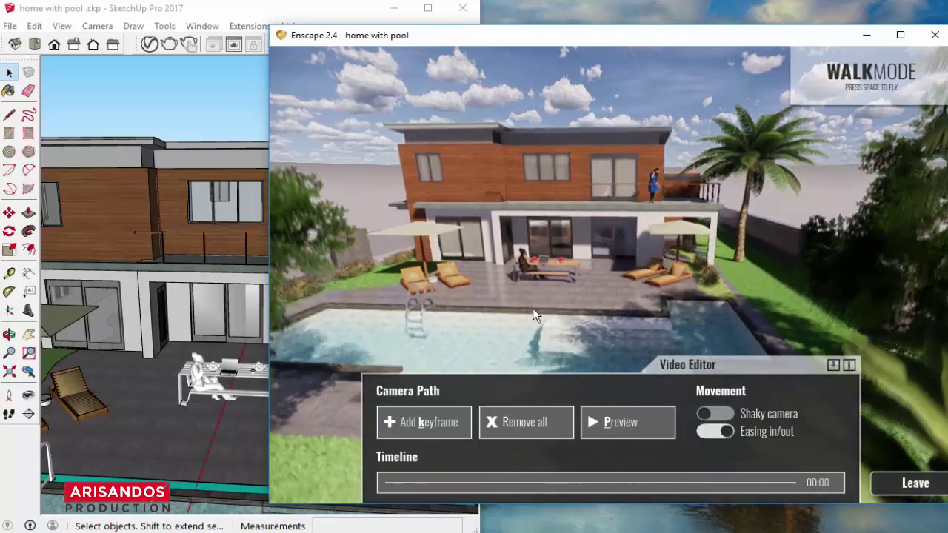
{"action": "key", "text": "d"}
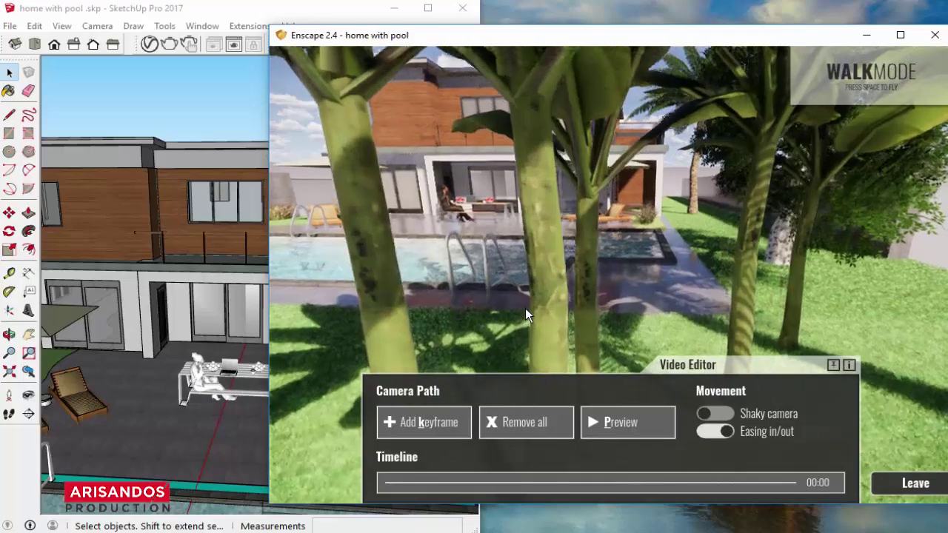
{"action": "key", "text": "a"}
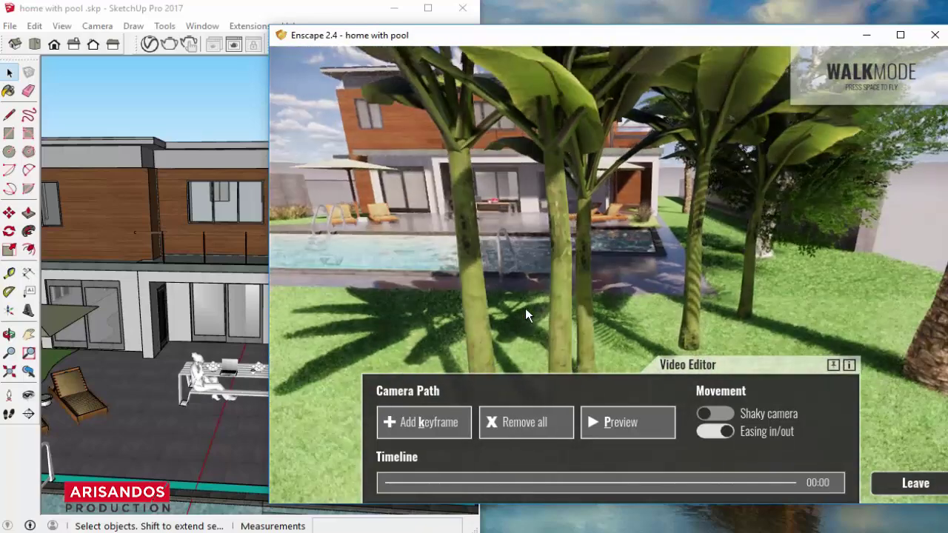
{"action": "key", "text": "space"}
{"action": "key", "text": "w"}
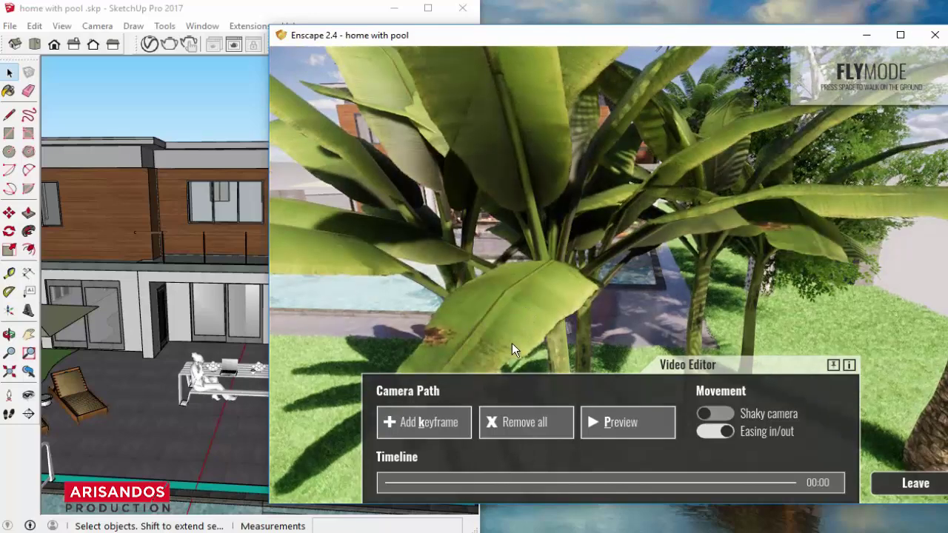
Add the first keyframe among the banana leaves and switch off easing in/out
{"action": "left_click", "coordinate": [452, 424]}
{"action": "left_click", "coordinate": [714, 433]}
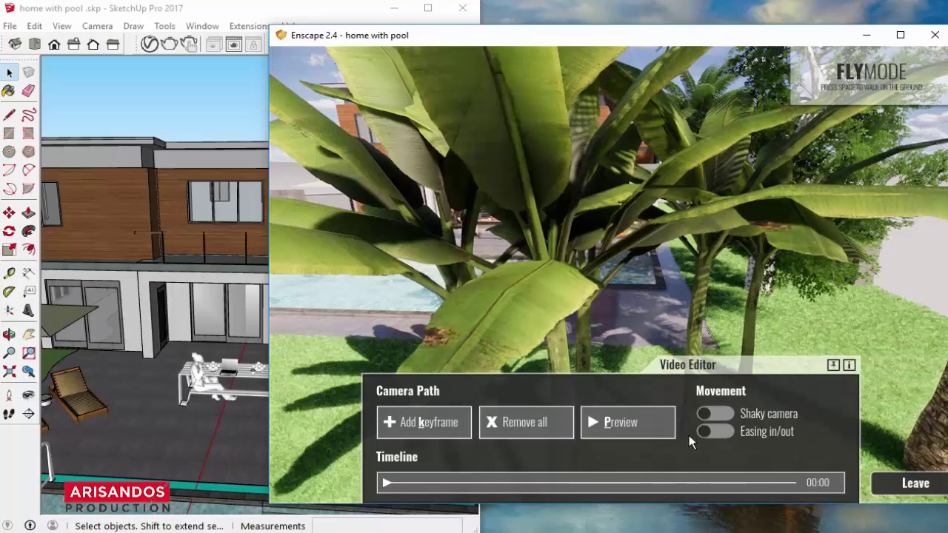
{"action": "left_click", "coordinate": [667, 427]}
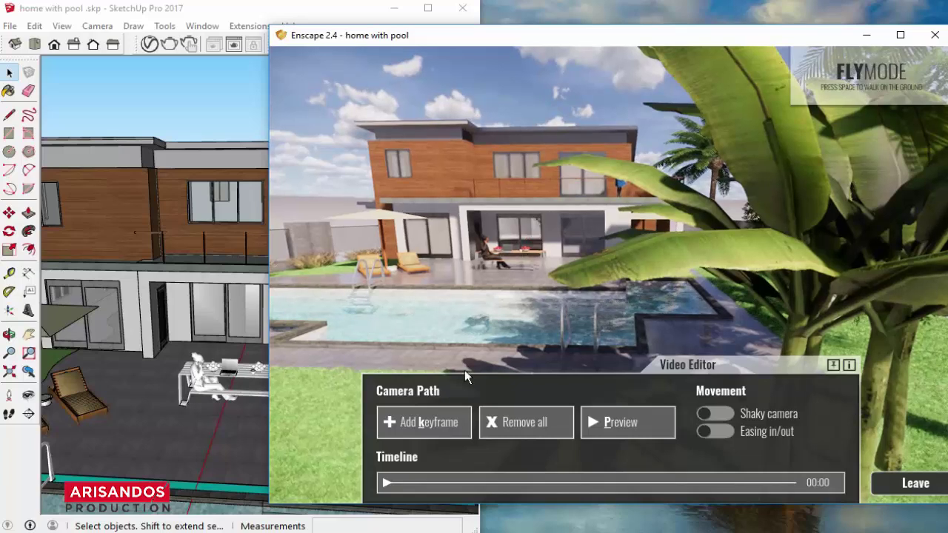
Retime the second keyframe to about 00:04 with a late-afternoon time of day, and apply
{"action": "left_click", "coordinate": [797, 482]}
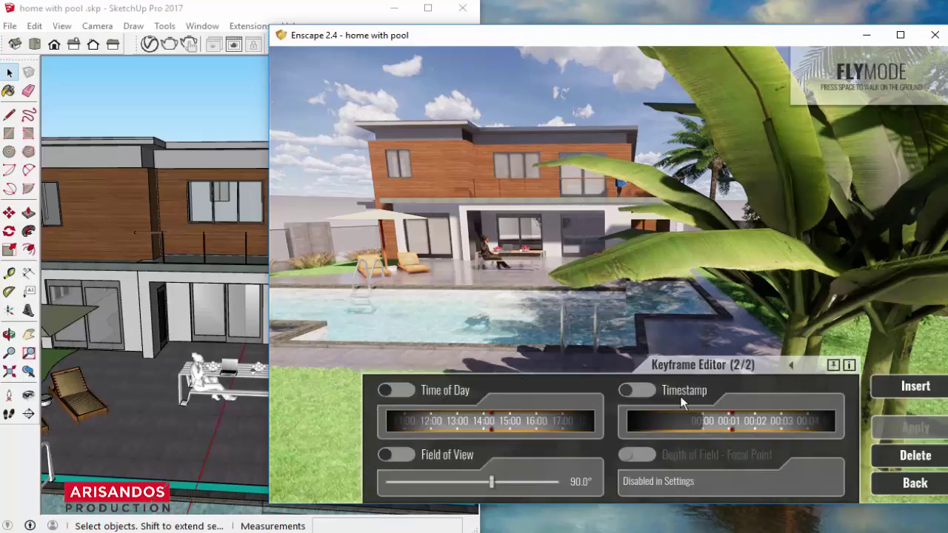
{"action": "left_click_drag", "start_coordinate": [751, 429], "coordinate": [706, 431]}
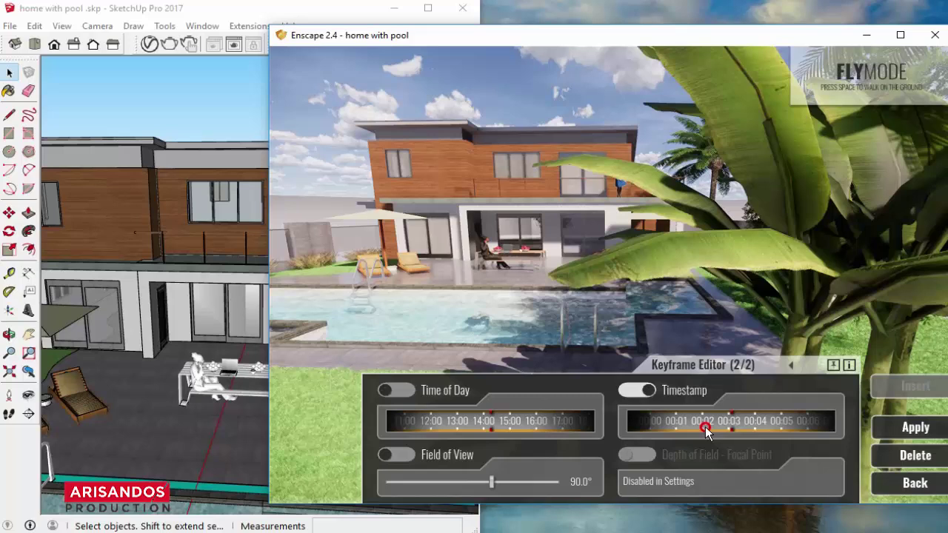
{"action": "left_click_drag", "start_coordinate": [705, 431], "coordinate": [688, 431]}
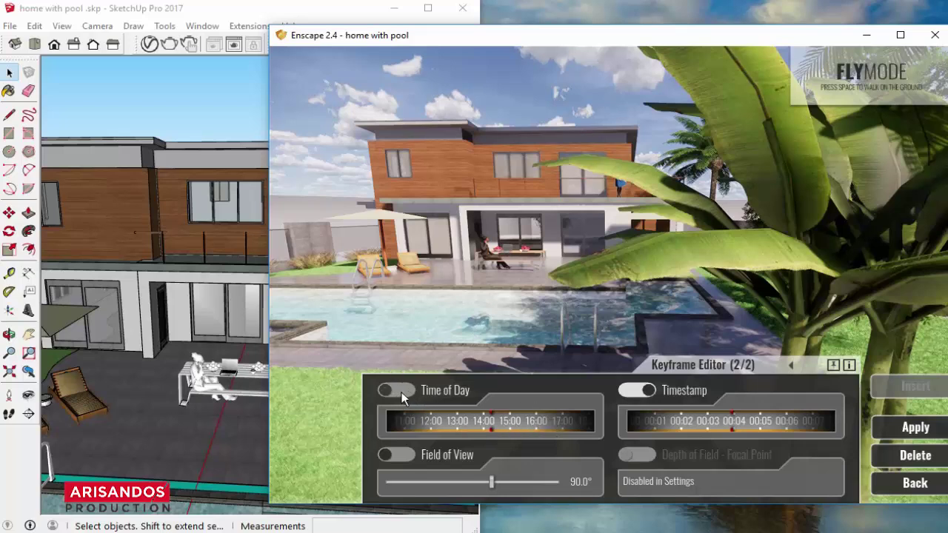
{"action": "left_click", "coordinate": [404, 398]}
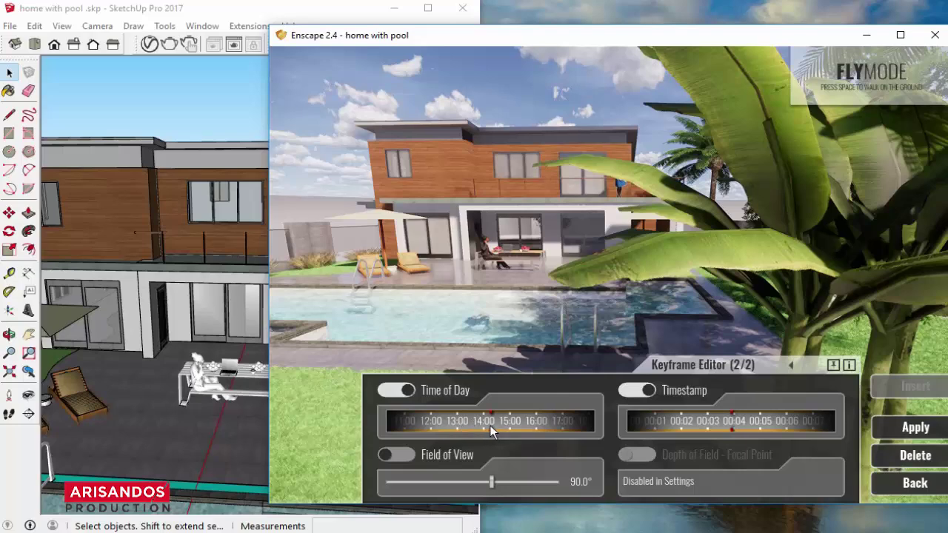
{"action": "left_click_drag", "start_coordinate": [490, 425], "coordinate": [395, 434]}
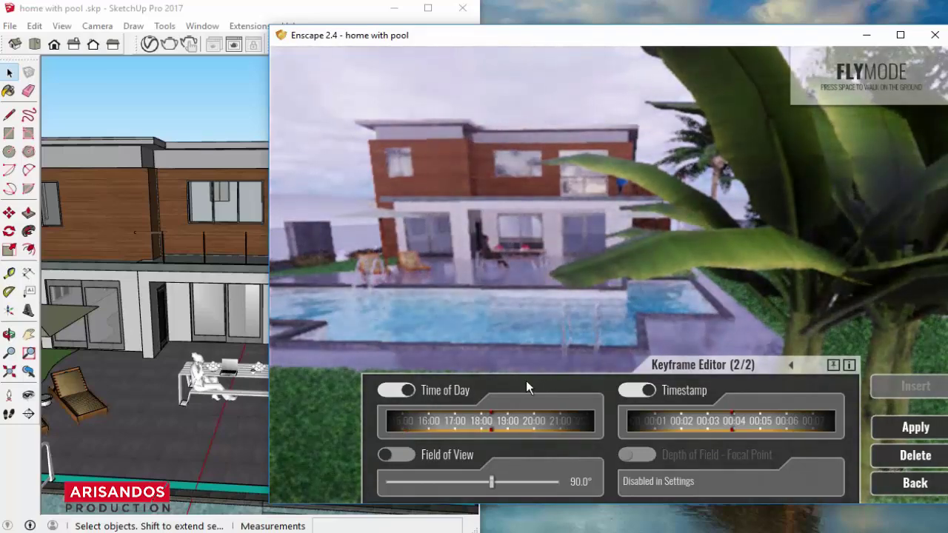
{"action": "left_click", "coordinate": [889, 427]}
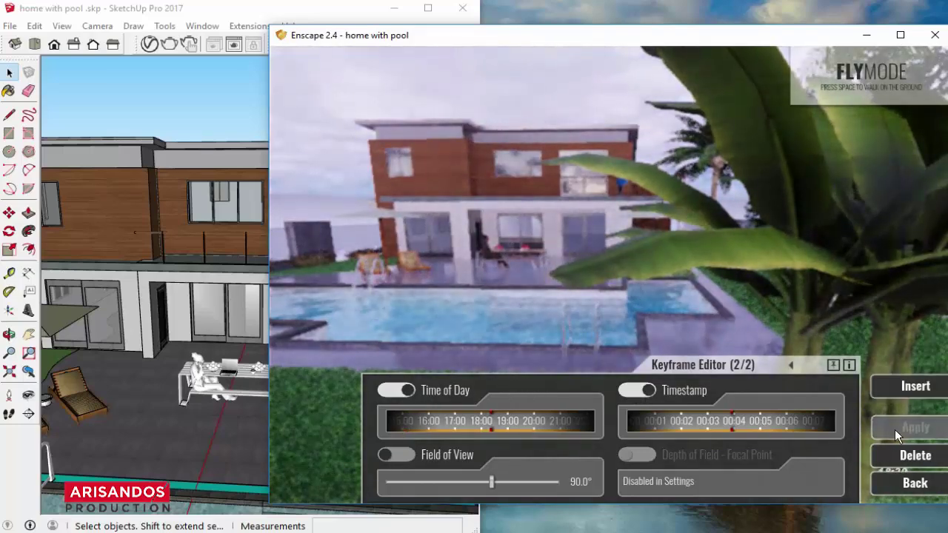
{"action": "left_click", "coordinate": [905, 483]}
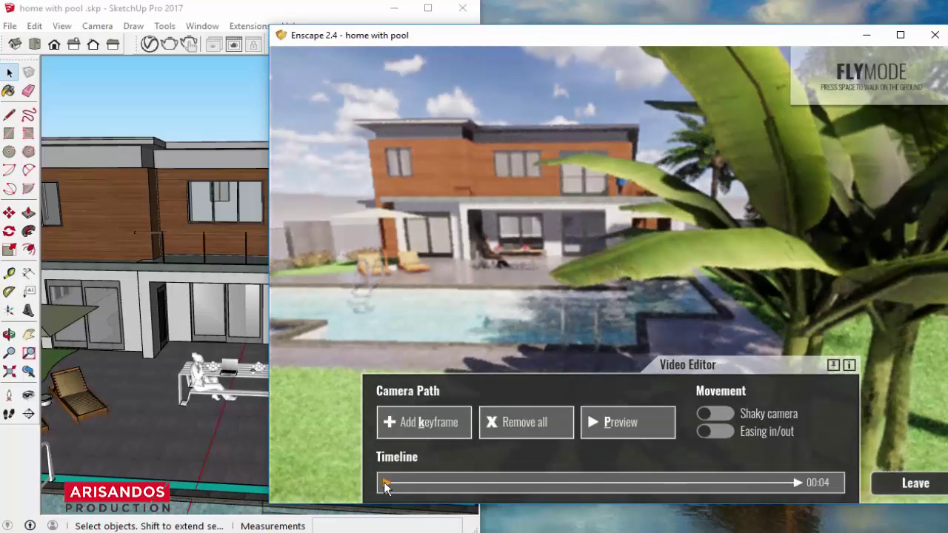
Set the first keyframe's time of day to 14:00, apply, and preview the path
{"action": "left_click", "coordinate": [385, 483]}
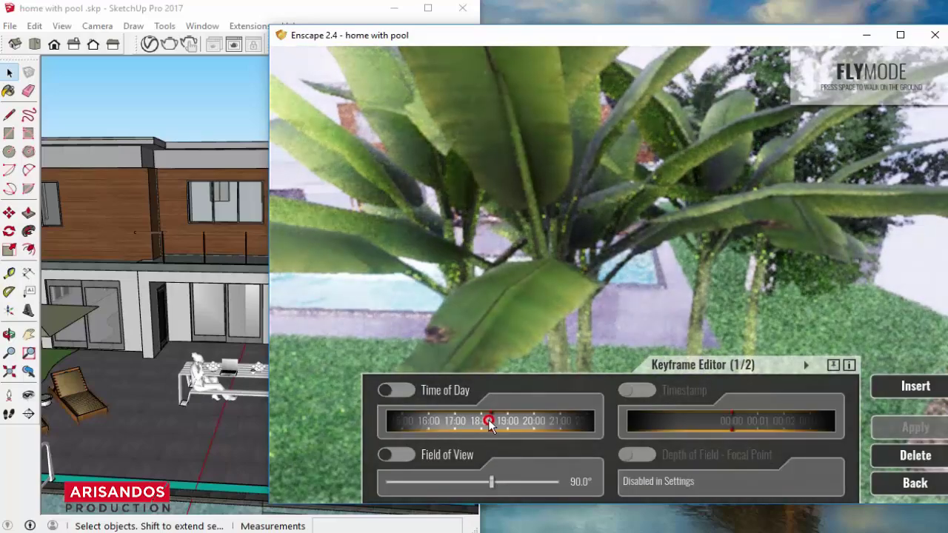
{"action": "mouse_move", "coordinate": [486, 422]}
{"action": "left_mouse_down"}
{"action": "mouse_move", "coordinate": [573, 429]}
{"action": "mouse_move", "coordinate": [471, 420]}
{"action": "left_mouse_up"}
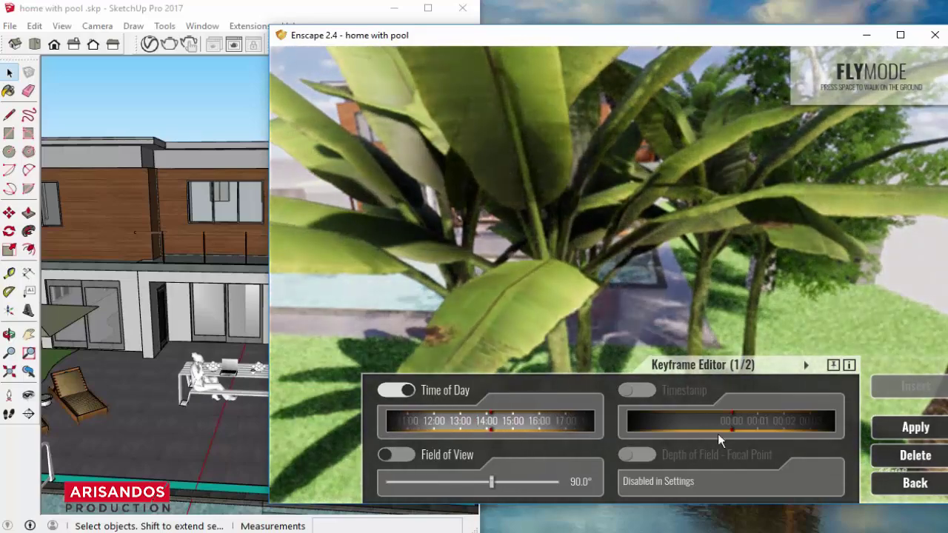
{"action": "left_click", "coordinate": [896, 429]}
{"action": "left_click", "coordinate": [910, 486]}
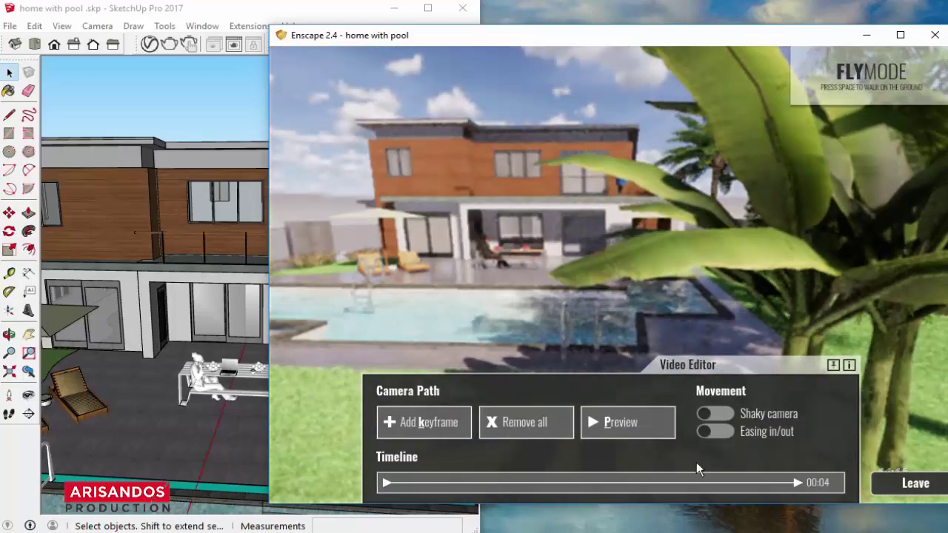
{"action": "left_click", "coordinate": [622, 422]}
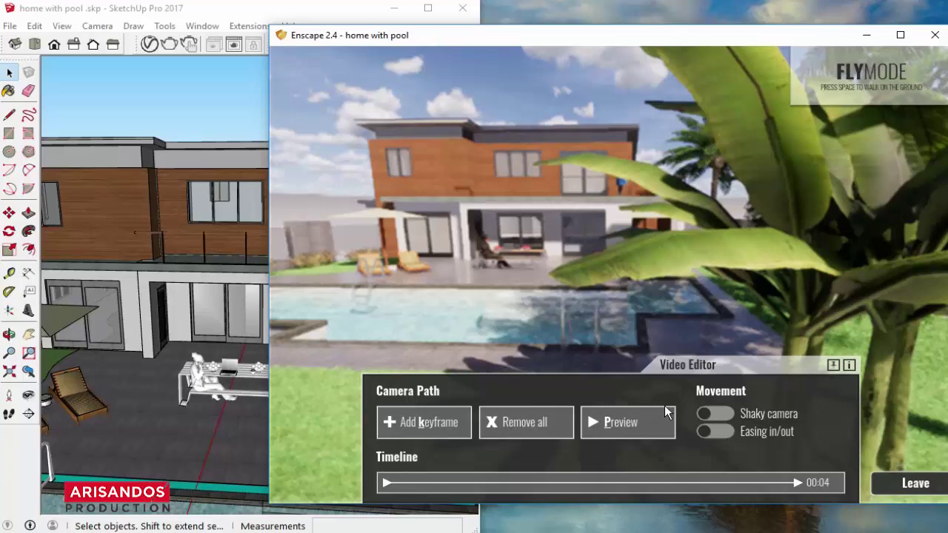
Turn off the second keyframe's time-of-day override and apply the change
{"action": "left_click", "coordinate": [796, 482]}
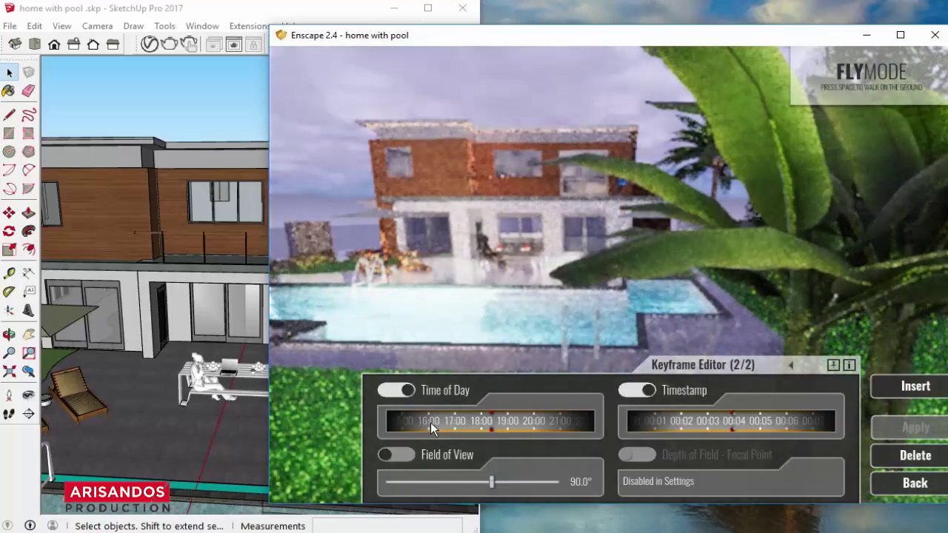
{"action": "left_click", "coordinate": [396, 393]}
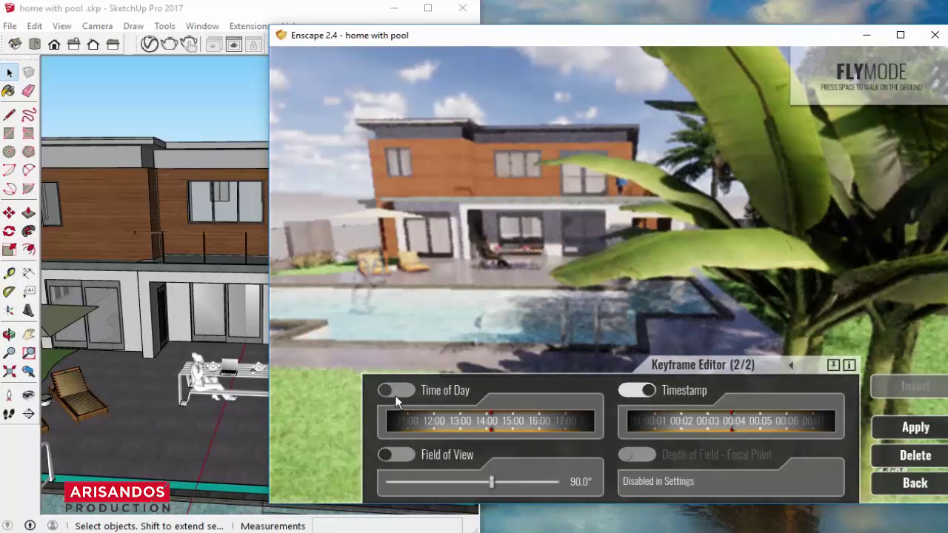
{"action": "left_click", "coordinate": [892, 429]}
{"action": "left_click", "coordinate": [897, 482]}
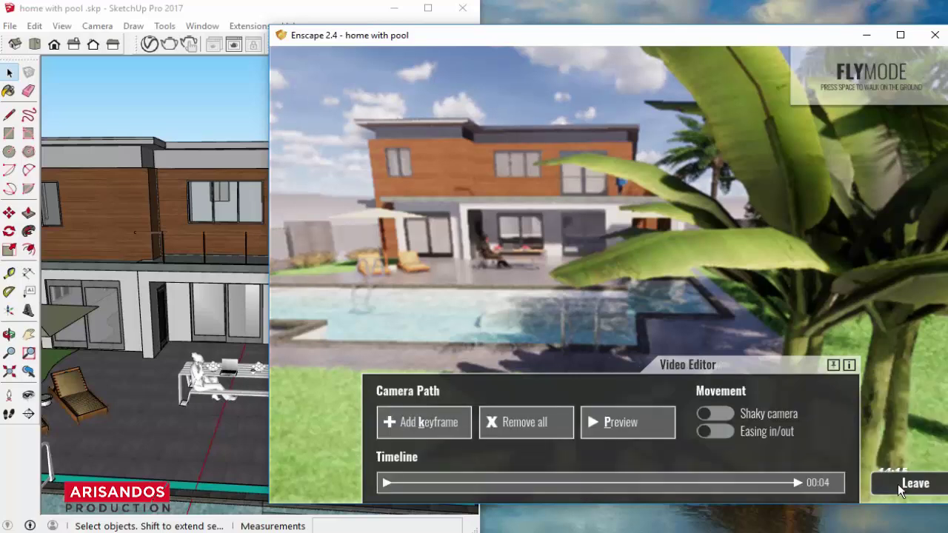
Turn off the first keyframe's time-of-day override and apply it
{"action": "left_click", "coordinate": [386, 484]}
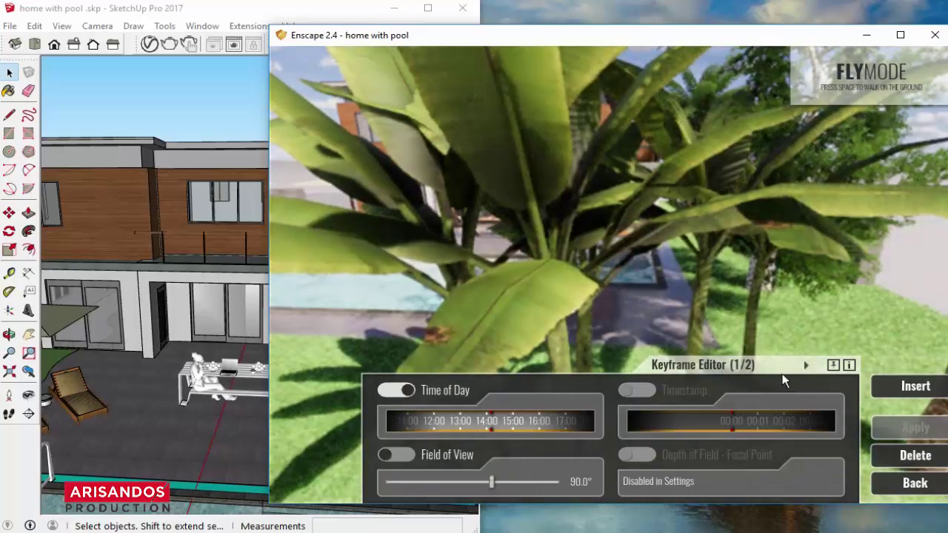
{"action": "left_click", "coordinate": [391, 391]}
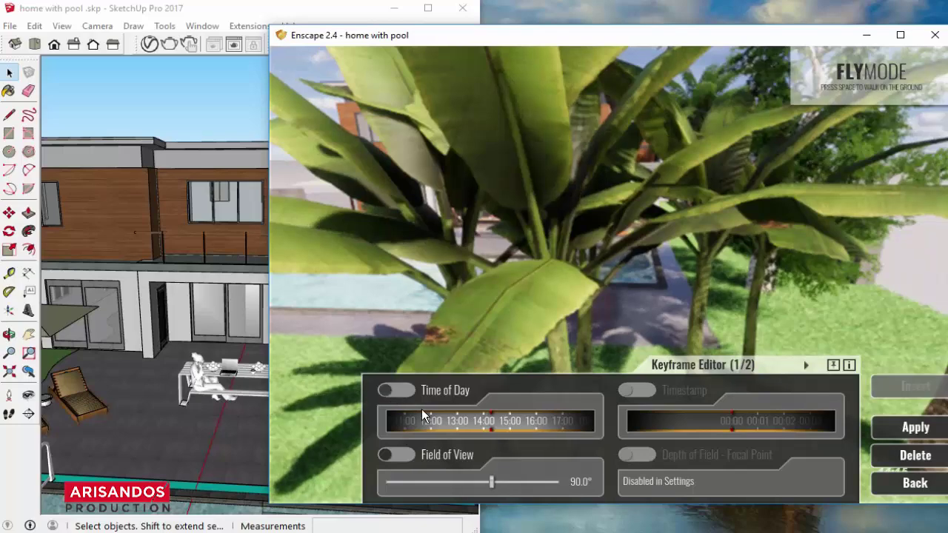
{"action": "left_click", "coordinate": [877, 428]}
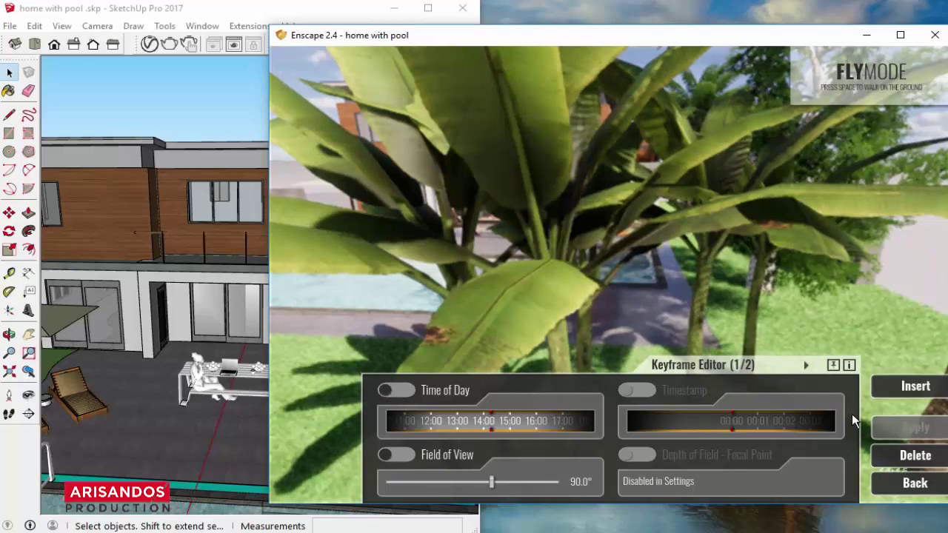
{"action": "left_click", "coordinate": [807, 365]}
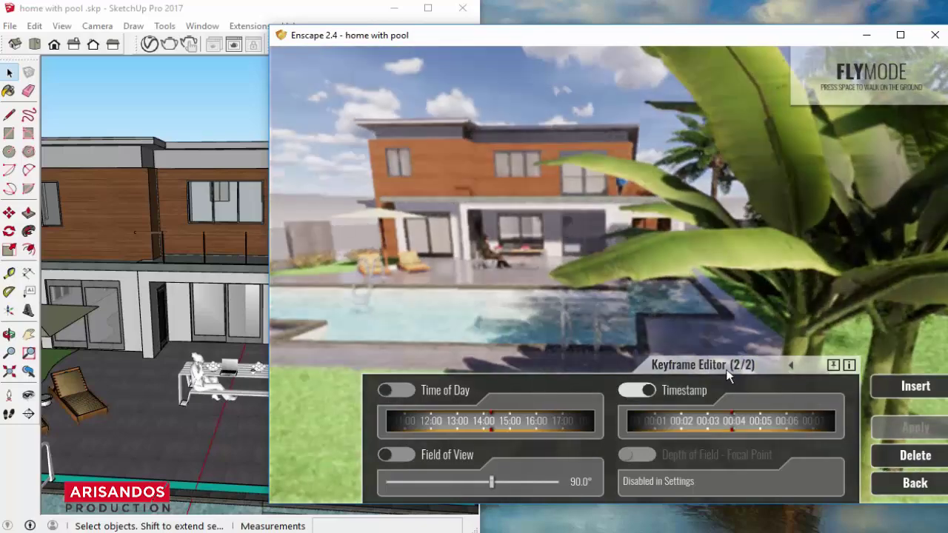
{"action": "left_click", "coordinate": [908, 486]}
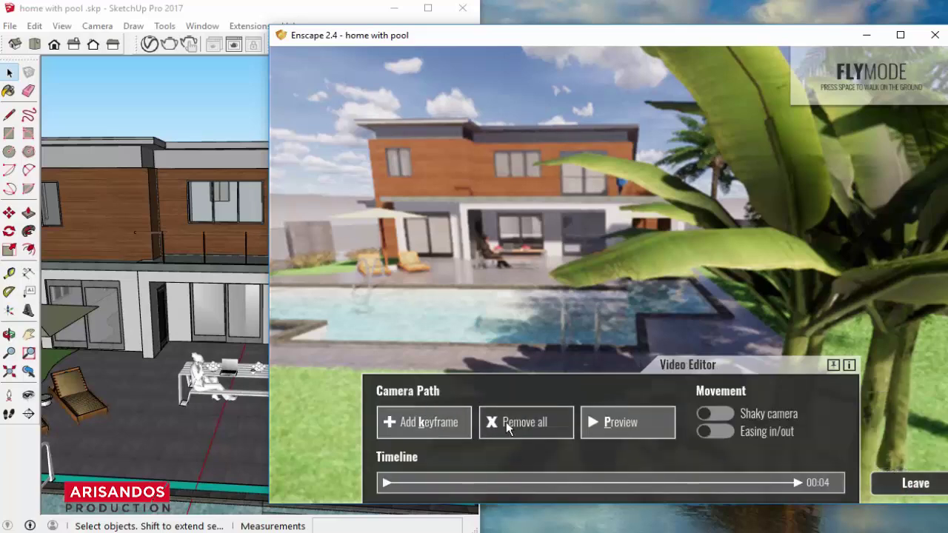
Preview the updated camera path, then fly the camera toward the house
{"action": "left_click", "coordinate": [639, 421]}
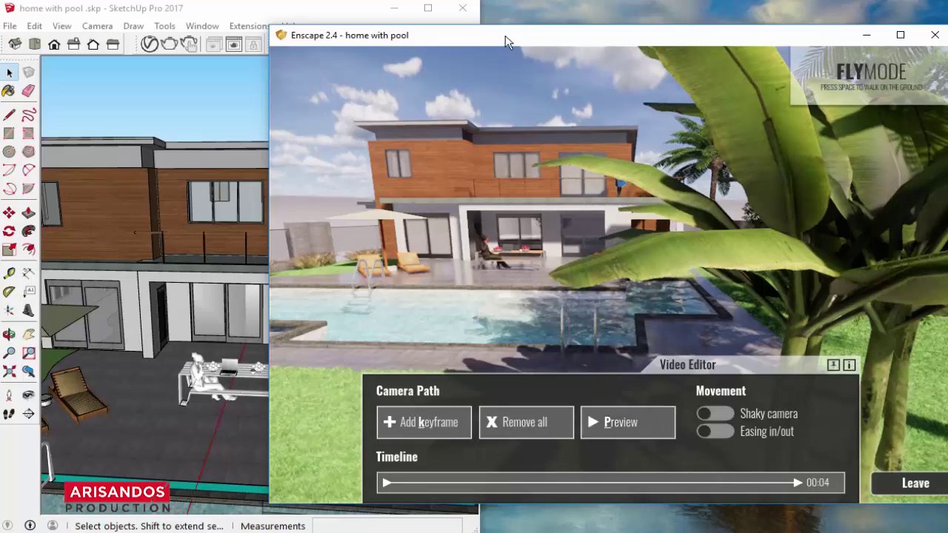
{"action": "left_click_drag", "start_coordinate": [506, 41], "coordinate": [509, 33]}
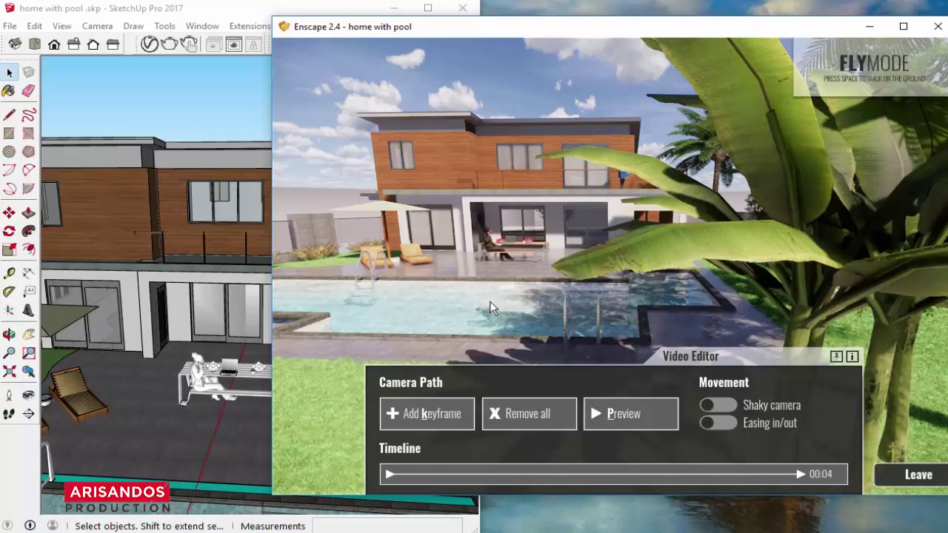
{"action": "key", "text": "w"}
{"action": "key", "text": "w"}
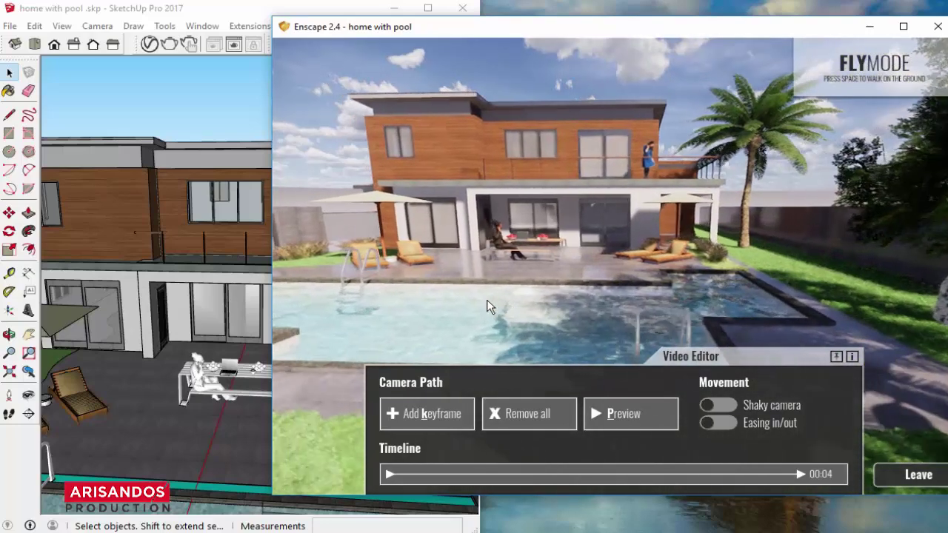
Add a third keyframe at the closer house view with its timestamp at 00:08
{"action": "left_click", "coordinate": [433, 417]}
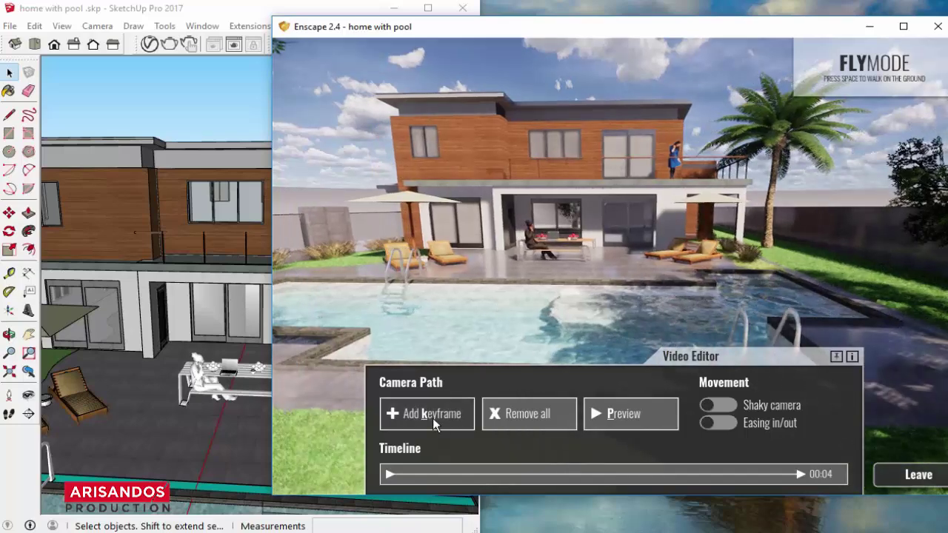
{"action": "left_click", "coordinate": [800, 475]}
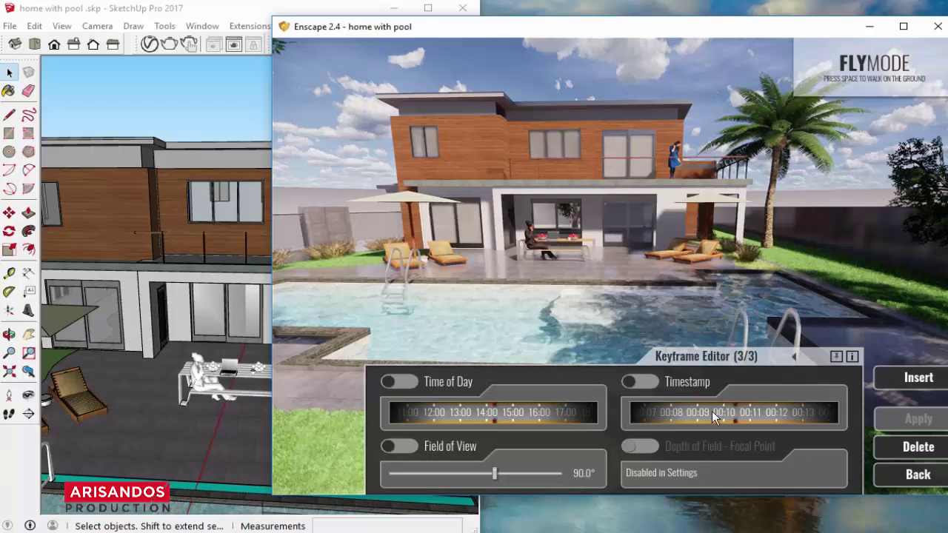
{"action": "left_click_drag", "start_coordinate": [716, 422], "coordinate": [774, 418]}
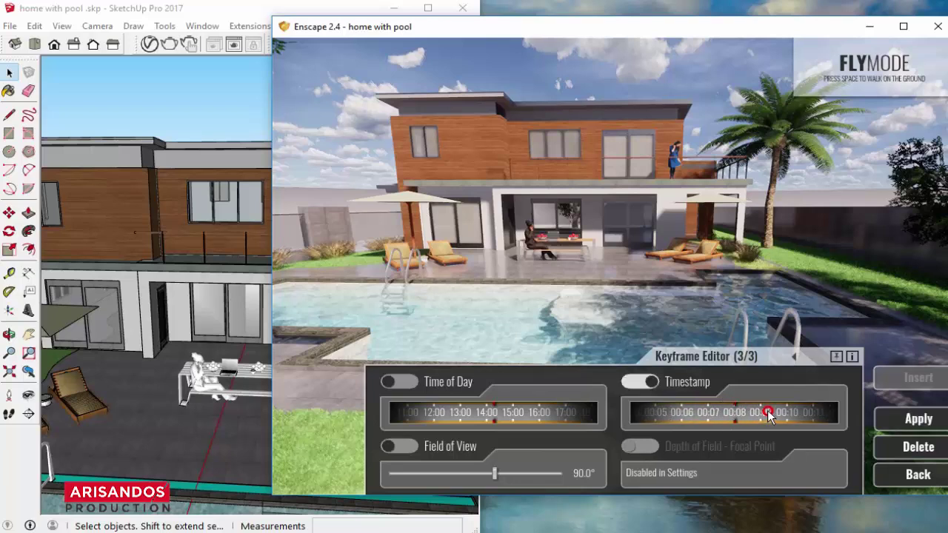
{"action": "left_click", "coordinate": [885, 421]}
{"action": "left_click", "coordinate": [914, 474]}
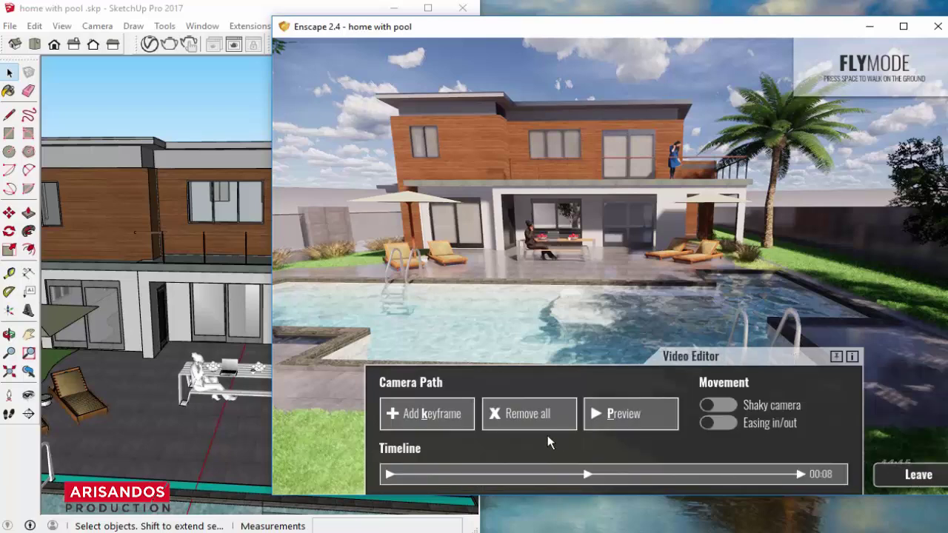
{"action": "scroll", "coordinate": [489, 267], "scroll_direction": "up", "scroll_amount": 3}
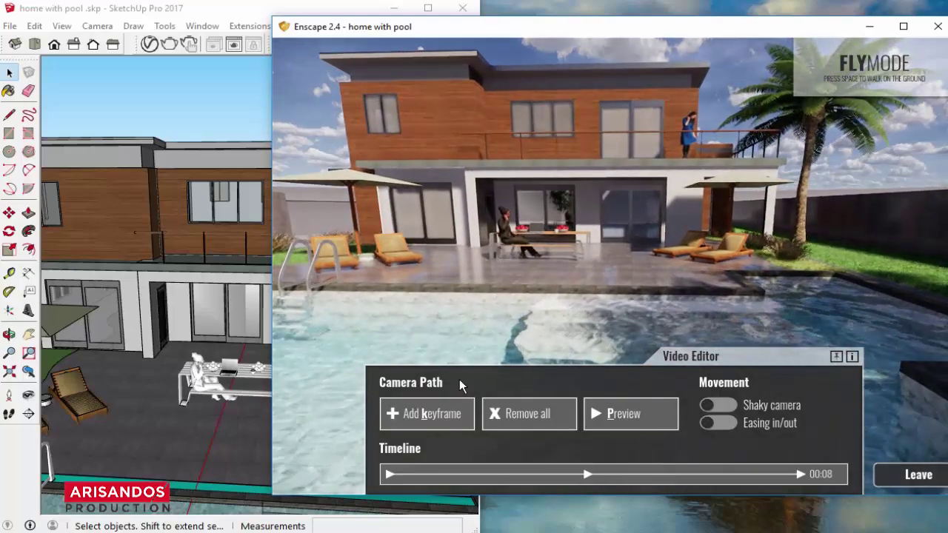
Add a fourth keyframe by the pool timed at 00:15, then preview the path
{"action": "left_click", "coordinate": [438, 411]}
{"action": "left_click", "coordinate": [663, 473]}
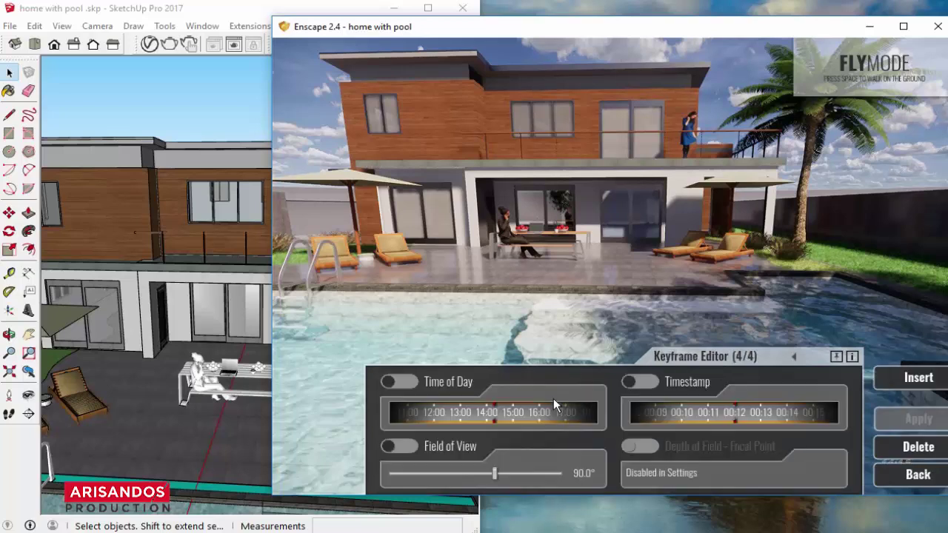
{"action": "left_click_drag", "start_coordinate": [757, 420], "coordinate": [694, 417]}
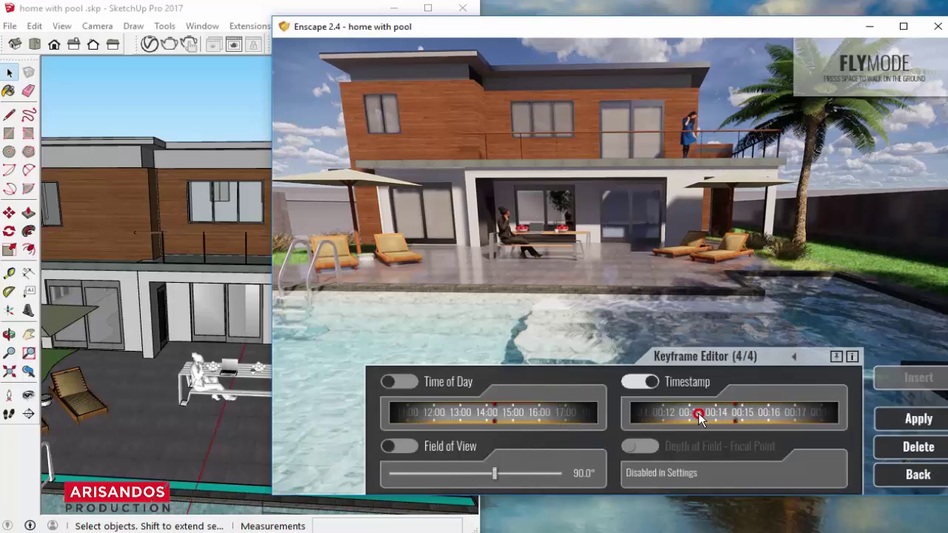
{"action": "left_click", "coordinate": [925, 427]}
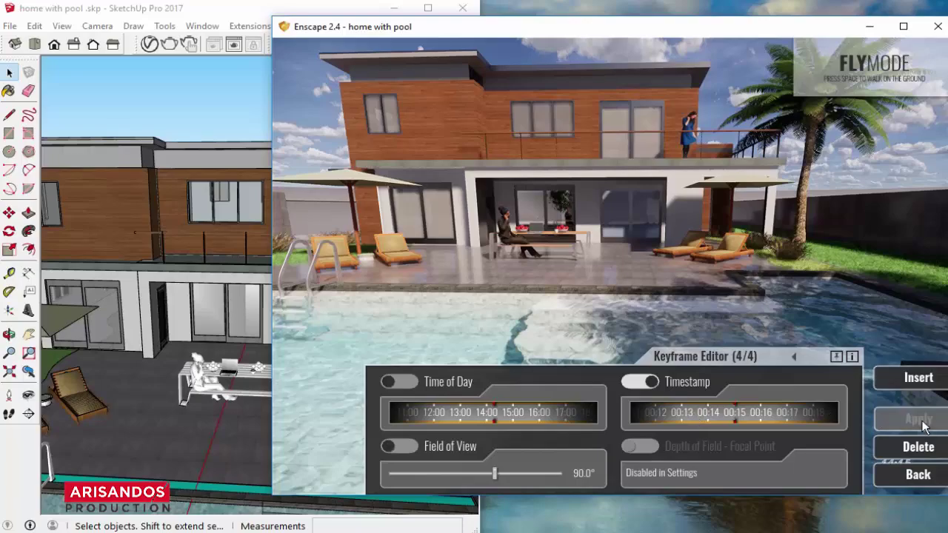
{"action": "left_click", "coordinate": [925, 480]}
{"action": "left_click", "coordinate": [625, 407]}
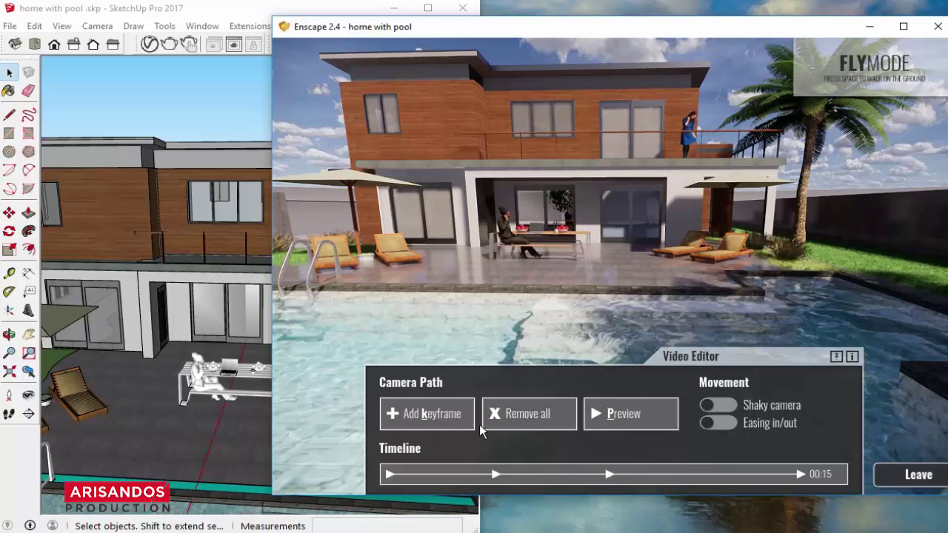
Enable a field-of-view override on the first keyframe and narrow it to 74.7°
{"action": "left_click", "coordinate": [389, 476]}
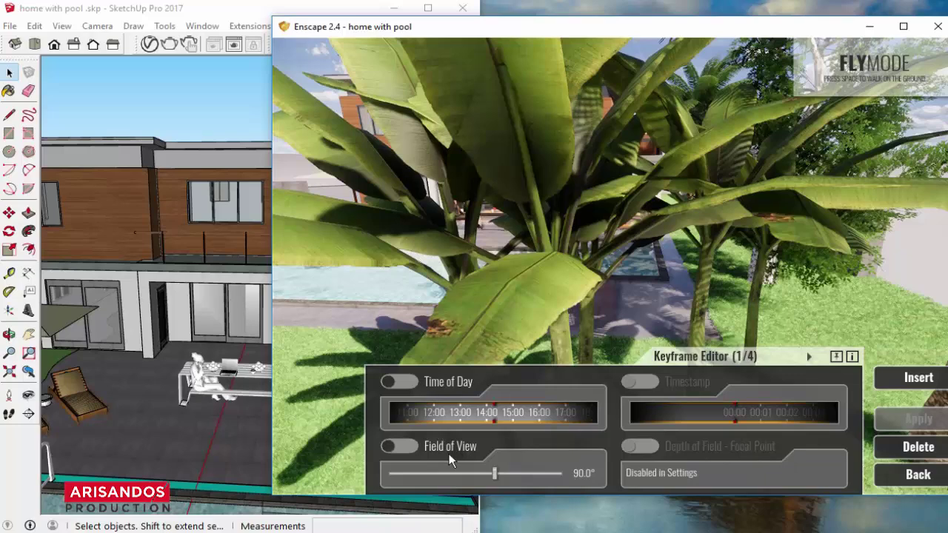
{"action": "left_click", "coordinate": [496, 478]}
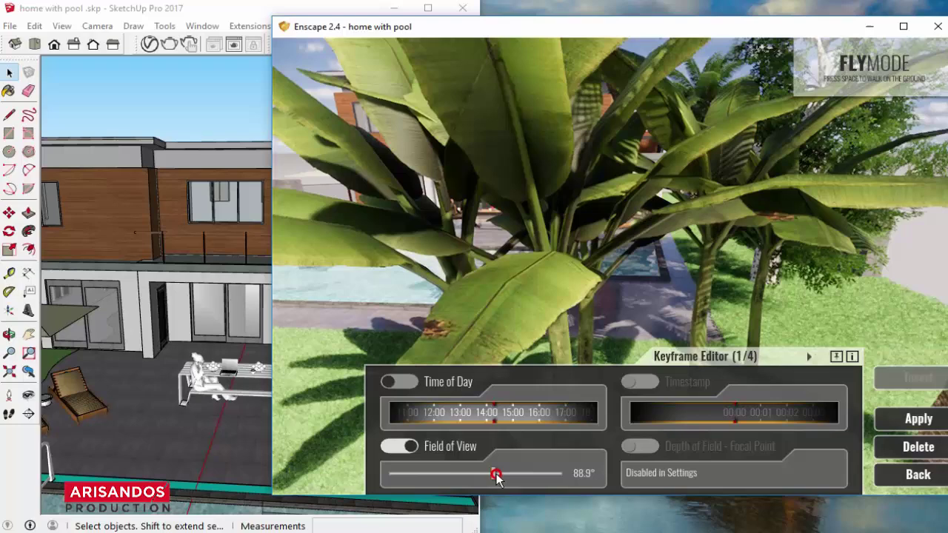
{"action": "left_click_drag", "start_coordinate": [496, 478], "coordinate": [497, 478]}
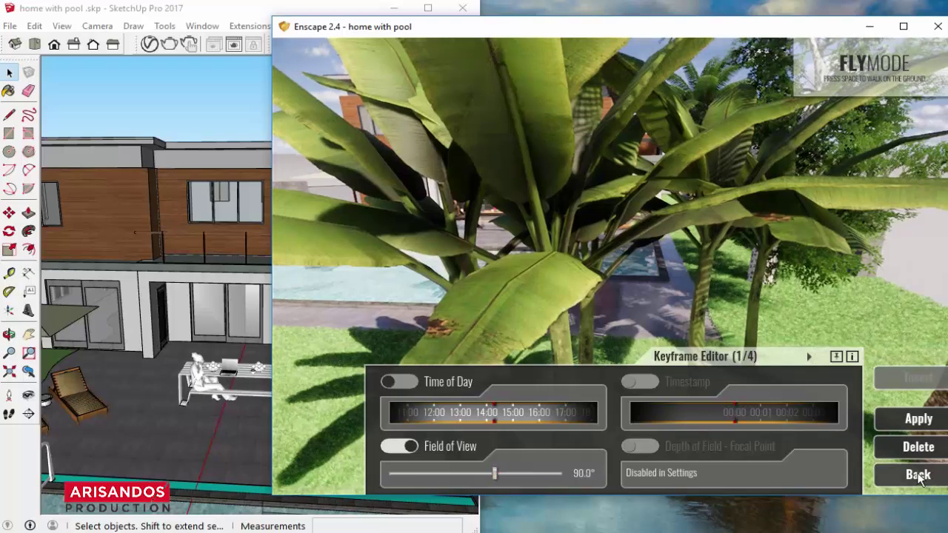
{"action": "left_click", "coordinate": [918, 475]}
{"action": "left_click", "coordinate": [386, 472]}
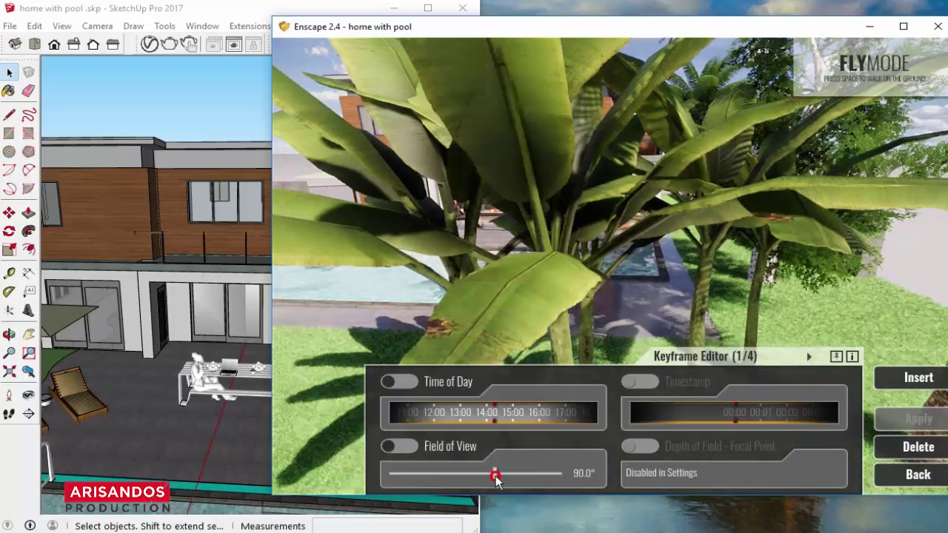
{"action": "left_click_drag", "start_coordinate": [495, 474], "coordinate": [475, 474]}
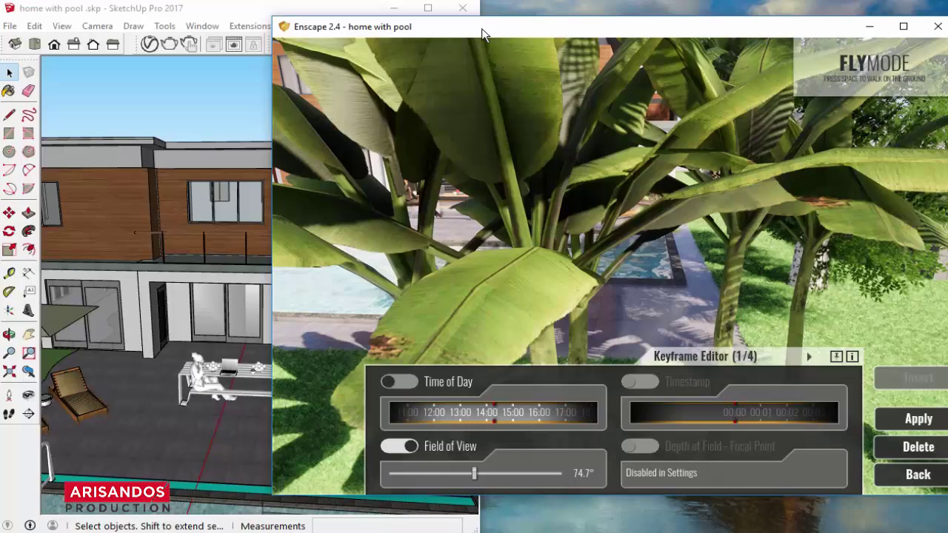
Open Enscape Settings, turn on depth of field, and uncheck Auto Focus
{"action": "left_click", "coordinate": [236, 23]}
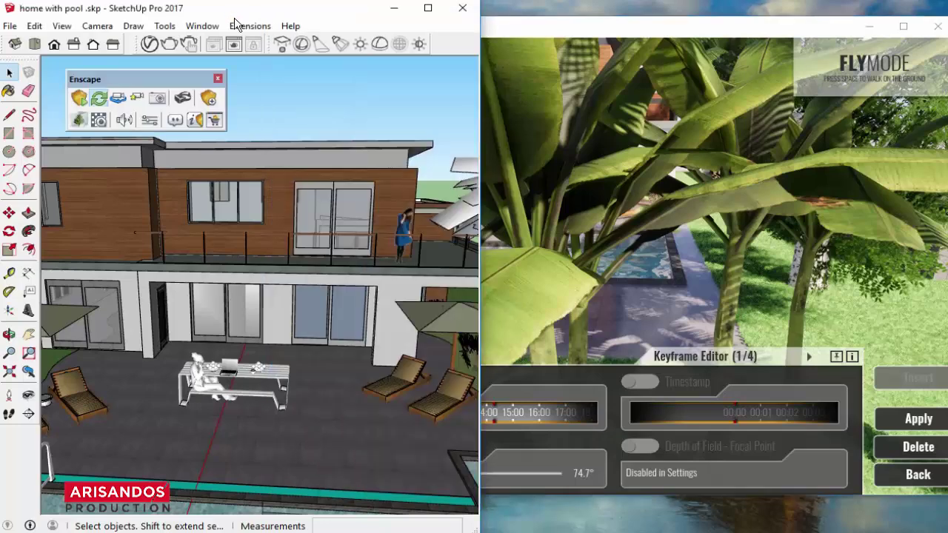
{"action": "left_click", "coordinate": [151, 125]}
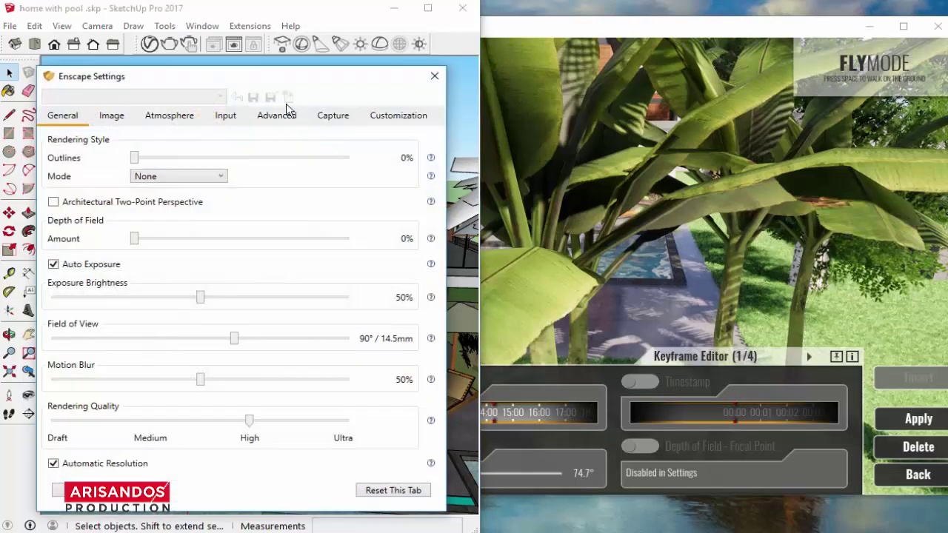
{"action": "mouse_move", "coordinate": [283, 40]}
{"action": "left_mouse_down"}
{"action": "mouse_move", "coordinate": [317, 68]}
{"action": "mouse_move", "coordinate": [336, 53]}
{"action": "left_mouse_up"}
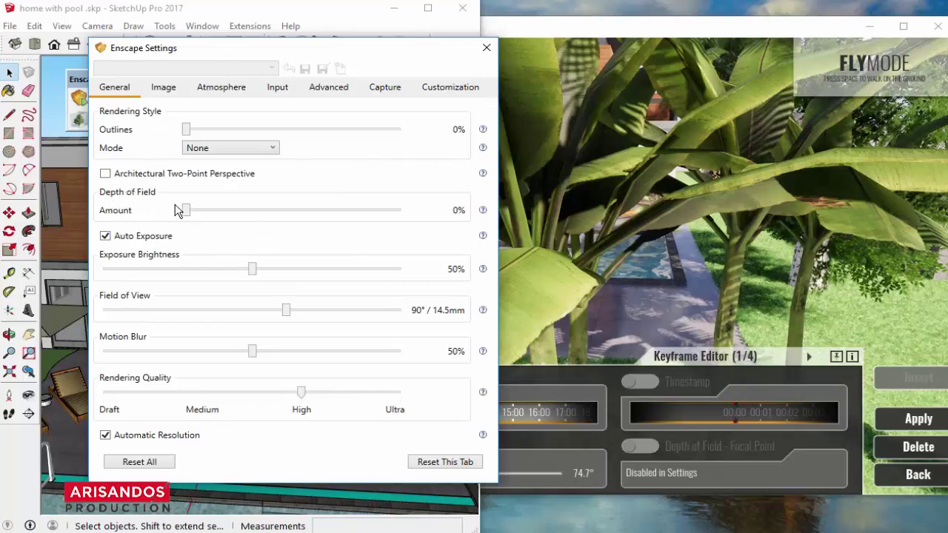
{"action": "left_click_drag", "start_coordinate": [187, 212], "coordinate": [196, 212]}
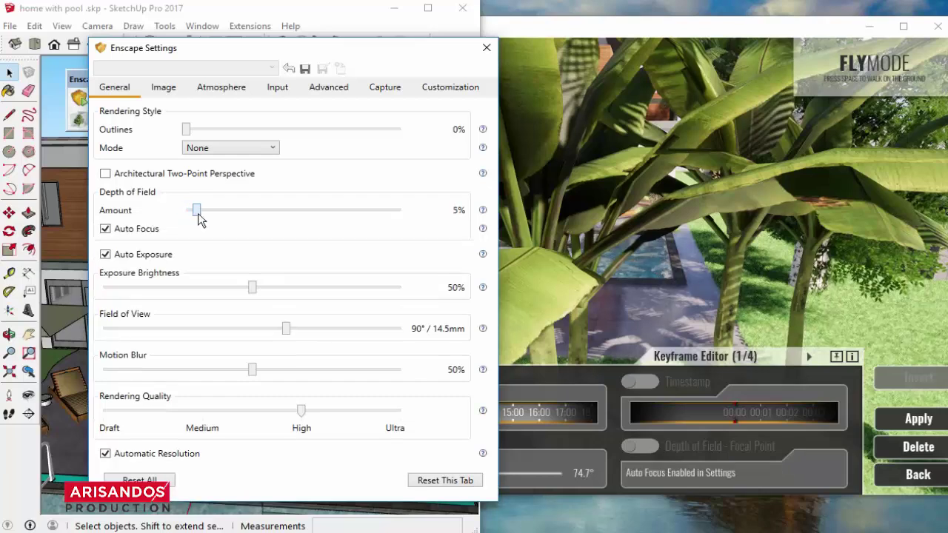
{"action": "left_click", "coordinate": [105, 230]}
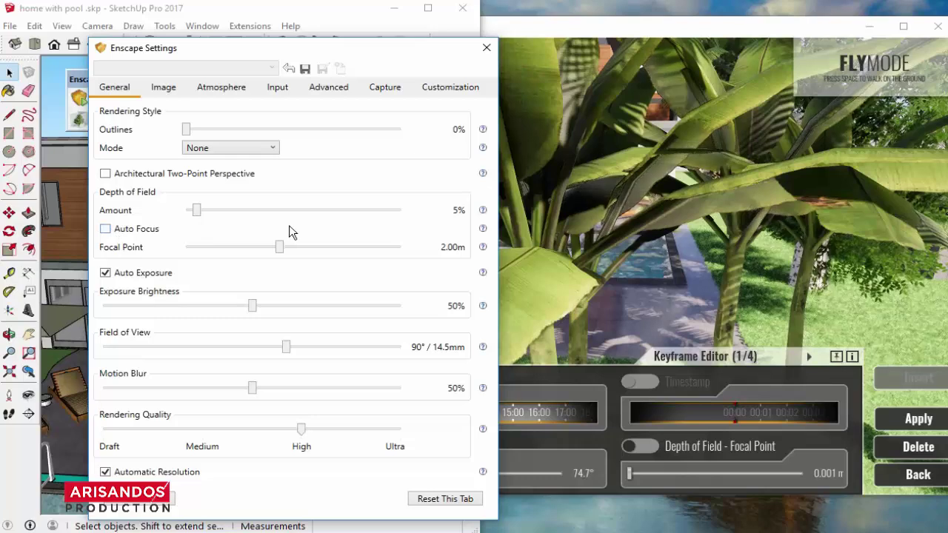
{"action": "mouse_move", "coordinate": [197, 211]}
{"action": "left_mouse_down"}
{"action": "mouse_move", "coordinate": [252, 212]}
{"action": "mouse_move", "coordinate": [243, 213]}
{"action": "left_mouse_up"}
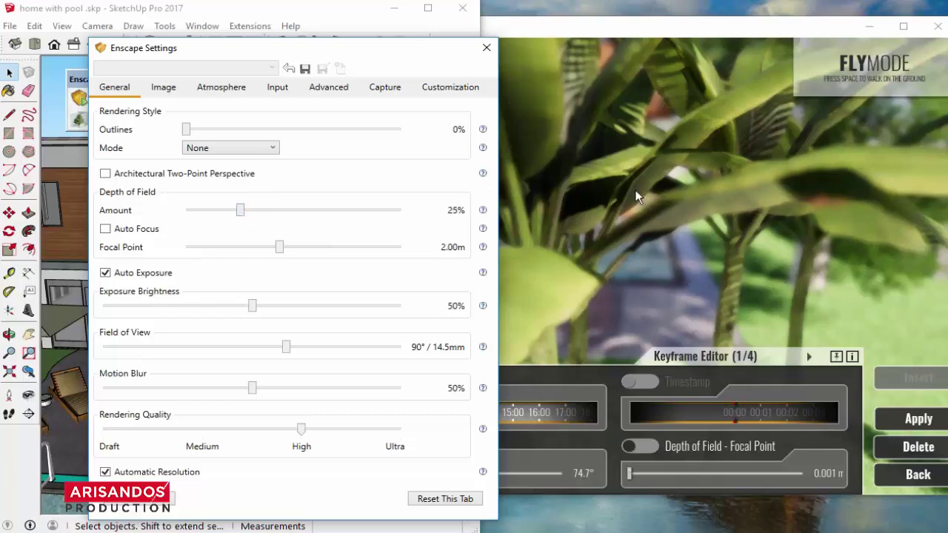
Set the depth of field amount to 11% and the focal point to 0.94 m
{"action": "left_click_drag", "start_coordinate": [337, 56], "coordinate": [280, 54]}
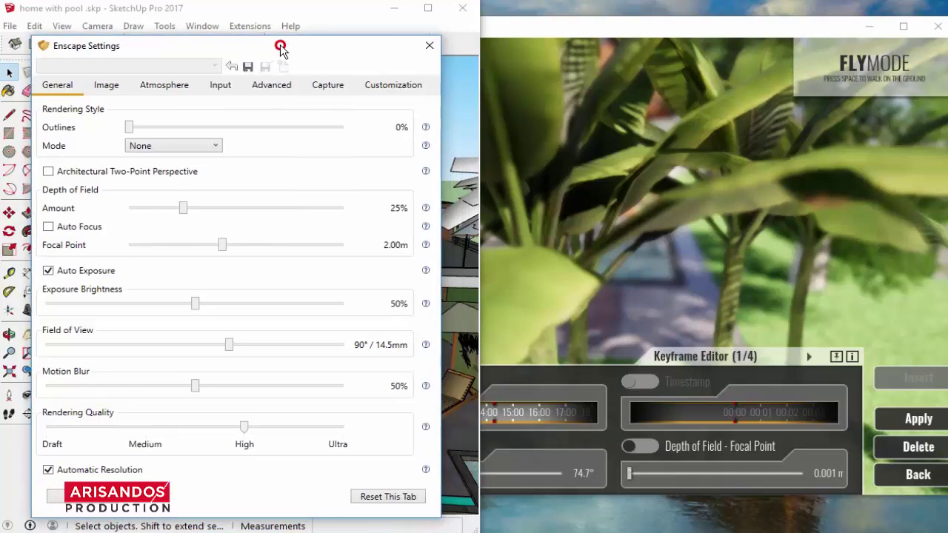
{"action": "mouse_move", "coordinate": [226, 252]}
{"action": "left_mouse_down"}
{"action": "mouse_move", "coordinate": [242, 250]}
{"action": "mouse_move", "coordinate": [210, 249]}
{"action": "left_mouse_up"}
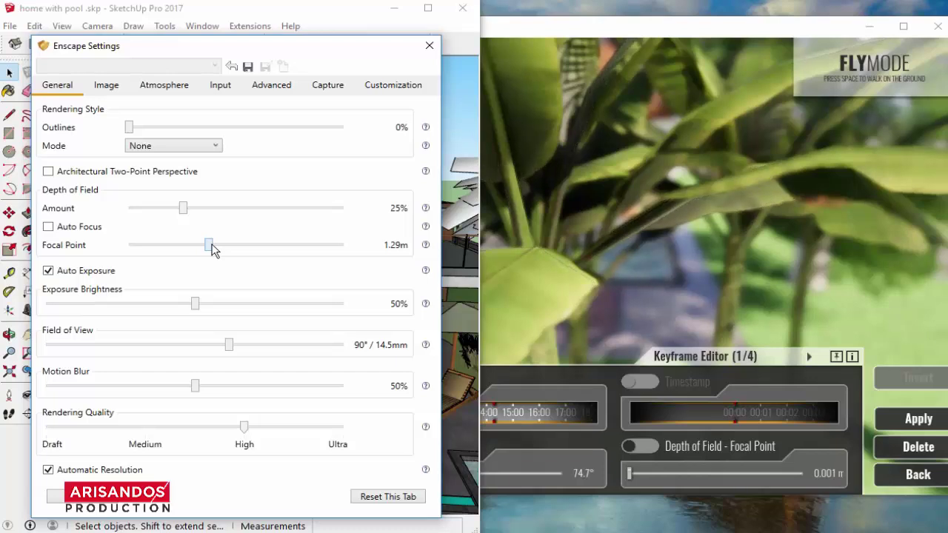
{"action": "left_click_drag", "start_coordinate": [207, 247], "coordinate": [199, 250]}
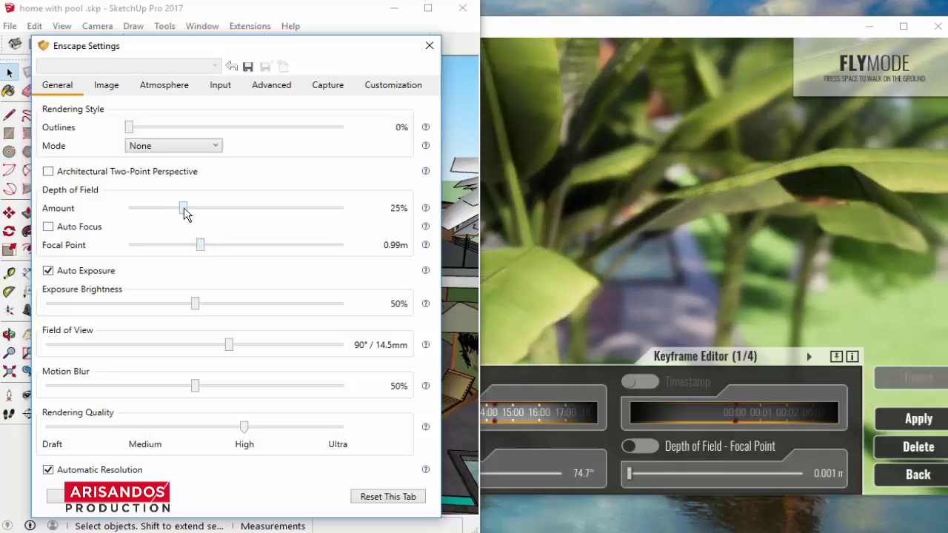
{"action": "mouse_move", "coordinate": [183, 208]}
{"action": "left_mouse_down"}
{"action": "mouse_move", "coordinate": [138, 209]}
{"action": "mouse_move", "coordinate": [264, 211]}
{"action": "mouse_move", "coordinate": [150, 208]}
{"action": "left_mouse_up"}
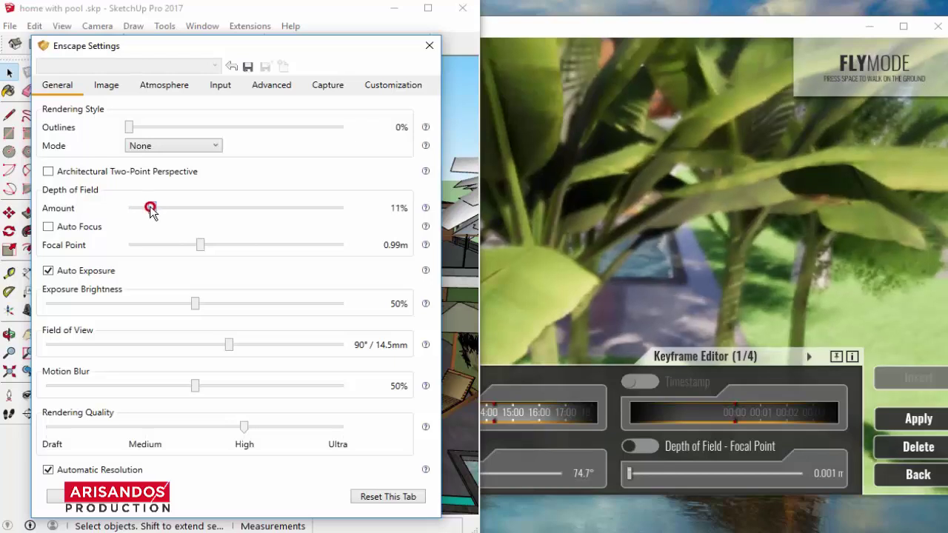
{"action": "left_click_drag", "start_coordinate": [200, 244], "coordinate": [199, 244]}
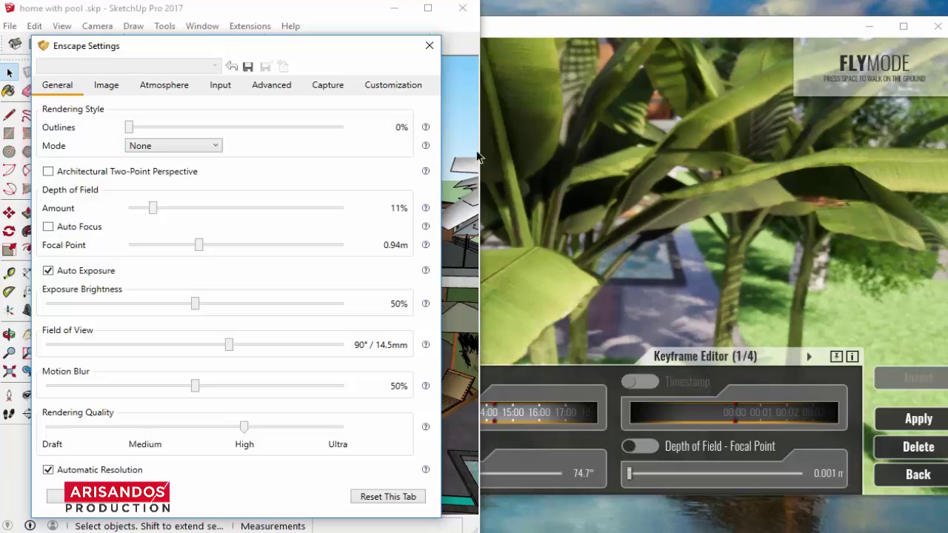
{"action": "left_click", "coordinate": [534, 36]}
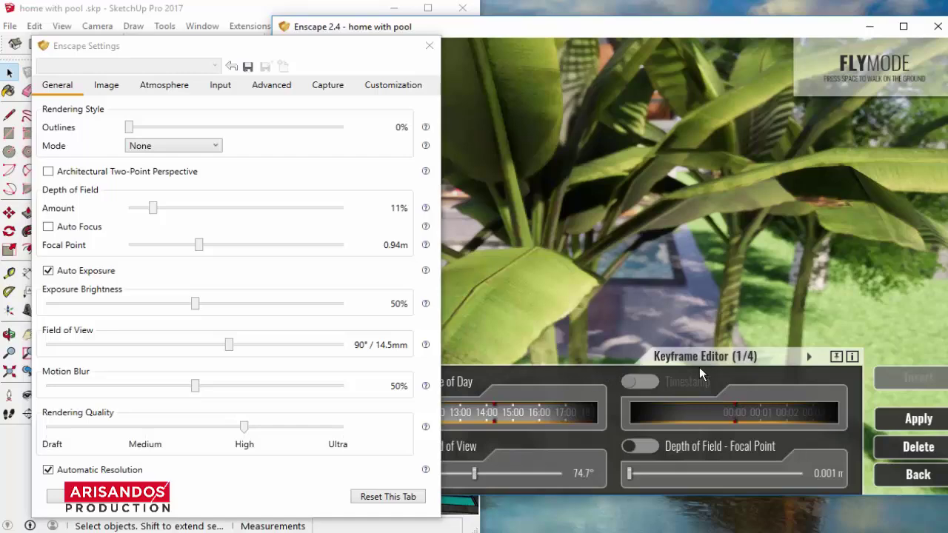
Close the settings and apply a 1.312 m depth-of-field focal point to keyframe 1
{"action": "left_click", "coordinate": [429, 45]}
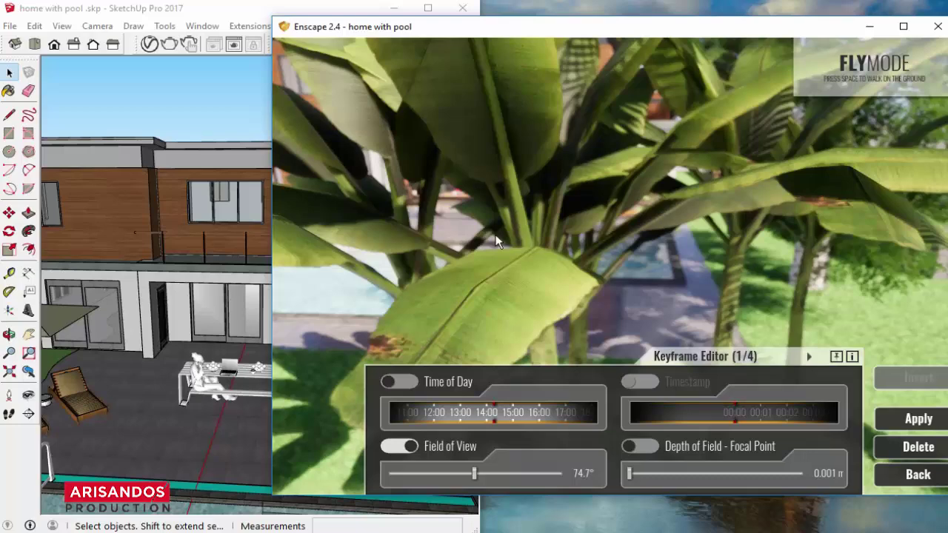
{"action": "left_click", "coordinate": [641, 447]}
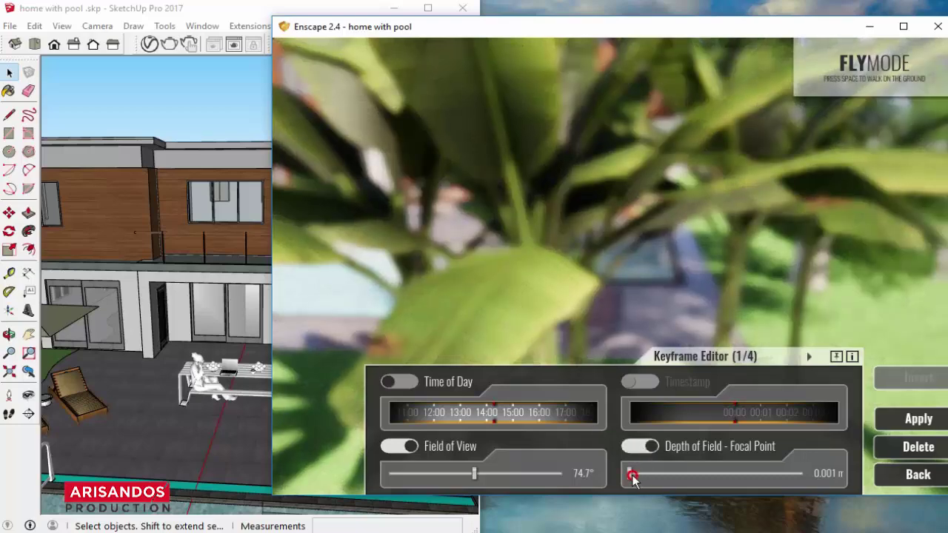
{"action": "mouse_move", "coordinate": [629, 474]}
{"action": "left_mouse_down"}
{"action": "mouse_move", "coordinate": [719, 470]}
{"action": "mouse_move", "coordinate": [703, 471]}
{"action": "left_mouse_up"}
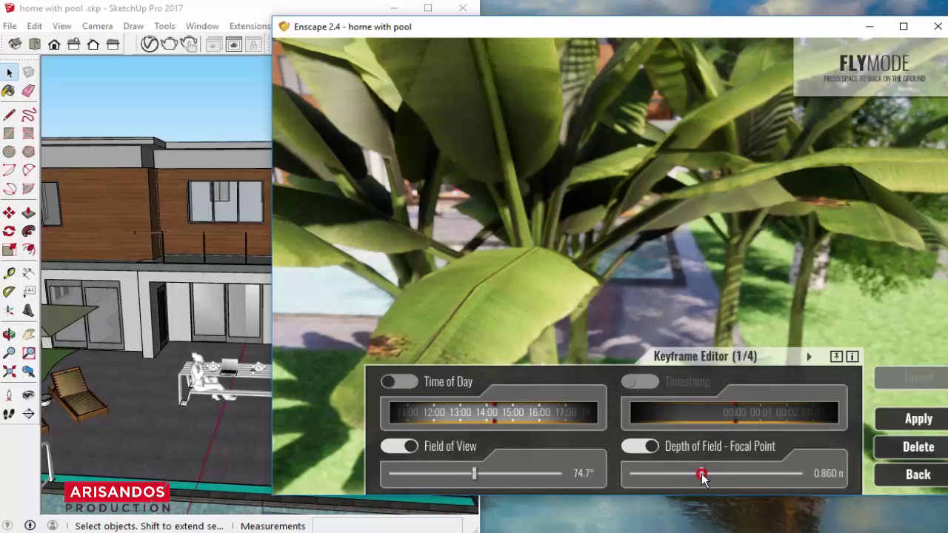
{"action": "left_click_drag", "start_coordinate": [702, 474], "coordinate": [704, 473]}
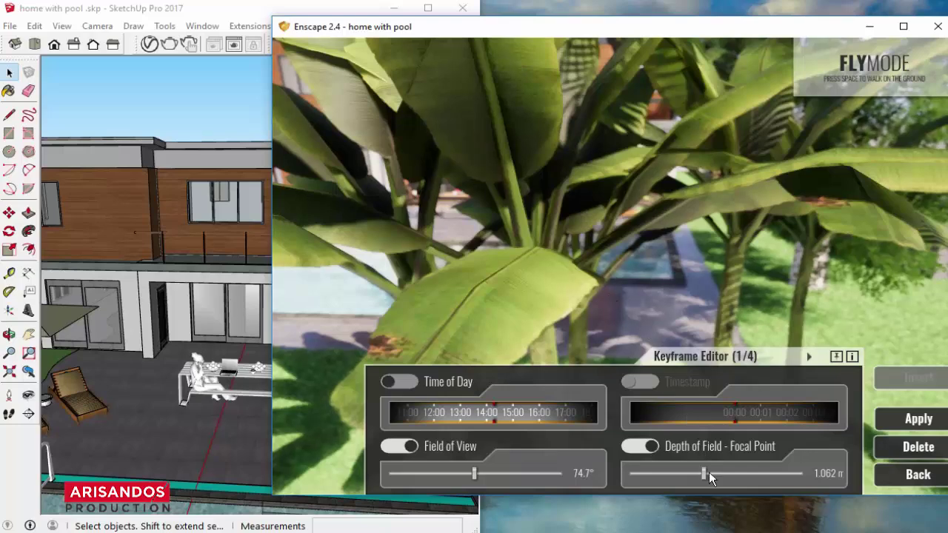
{"action": "left_click_drag", "start_coordinate": [704, 476], "coordinate": [706, 476]}
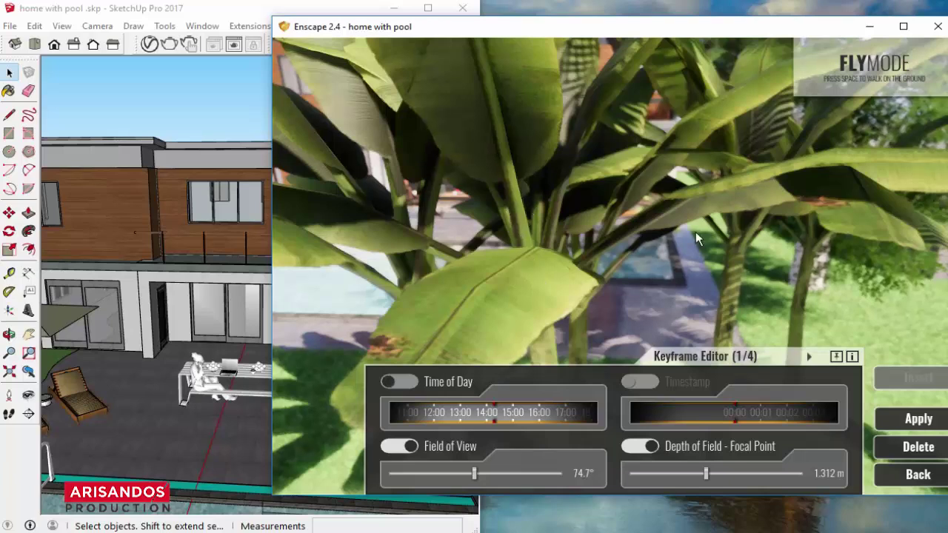
{"action": "left_click", "coordinate": [905, 418]}
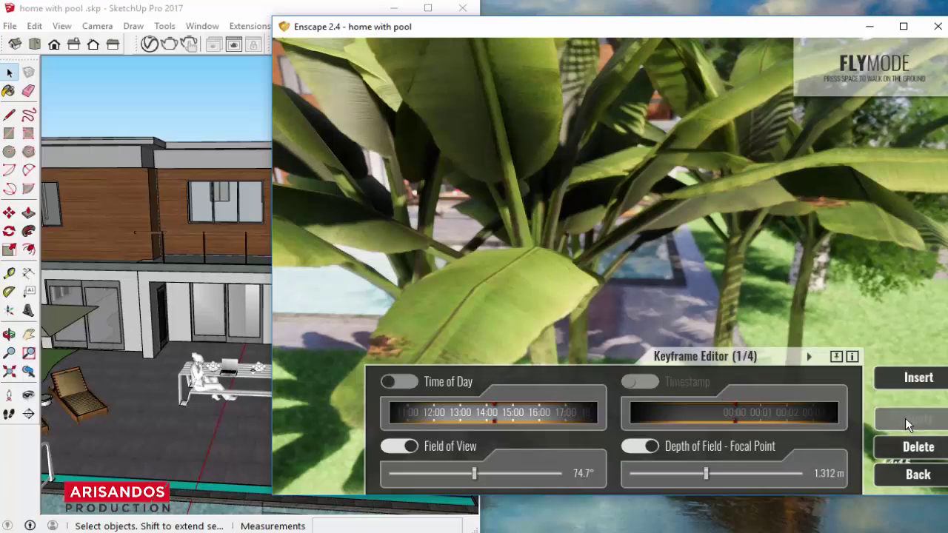
{"action": "left_click", "coordinate": [905, 476]}
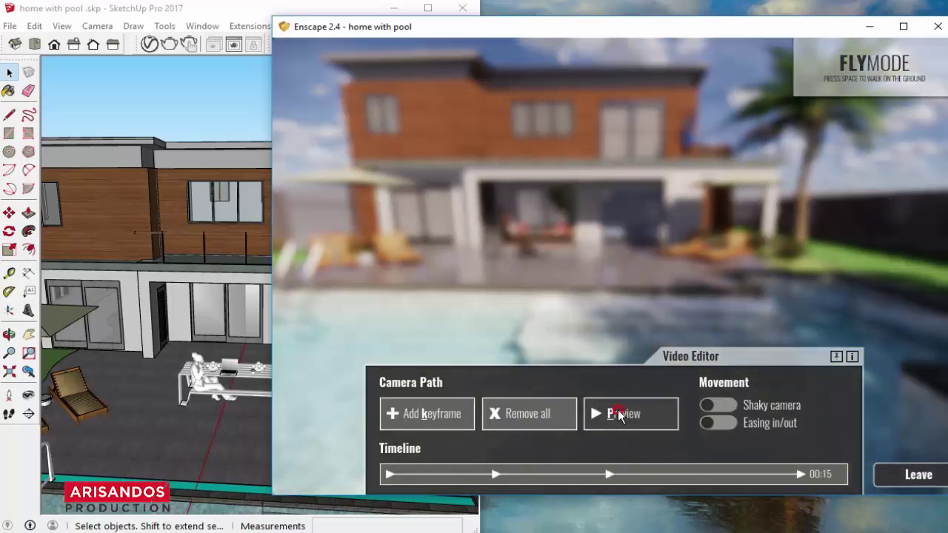
{"action": "left_click", "coordinate": [619, 412]}
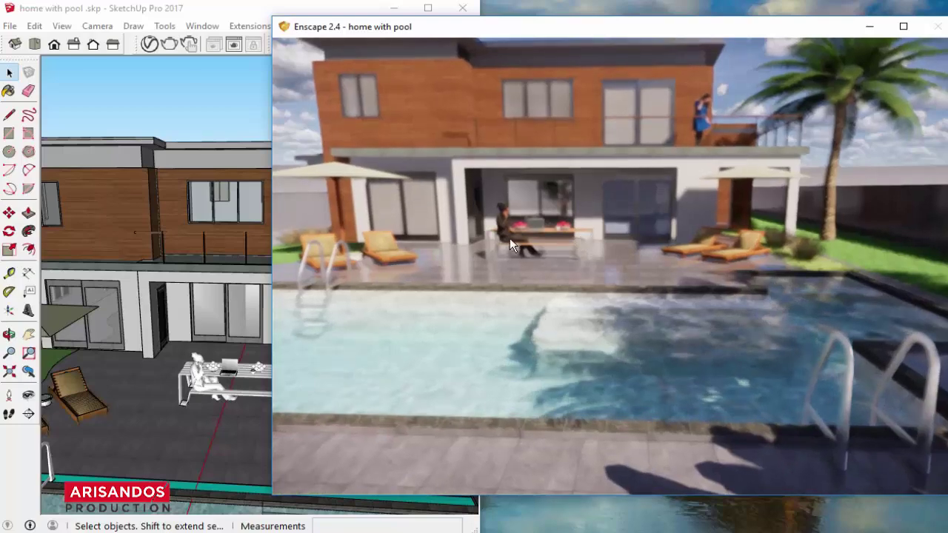
{"action": "scroll", "coordinate": [669, 211], "scroll_direction": "up", "scroll_amount": 2}
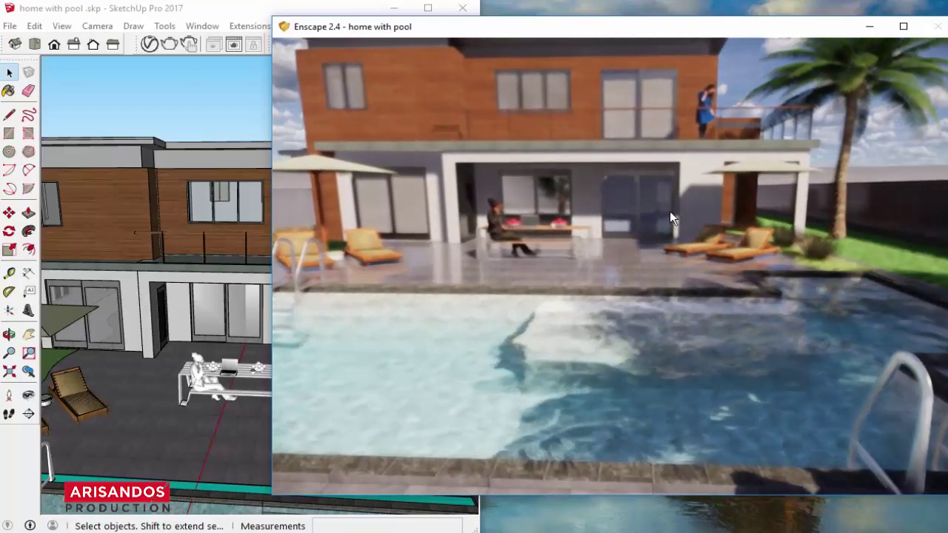
{"action": "key", "text": "k"}
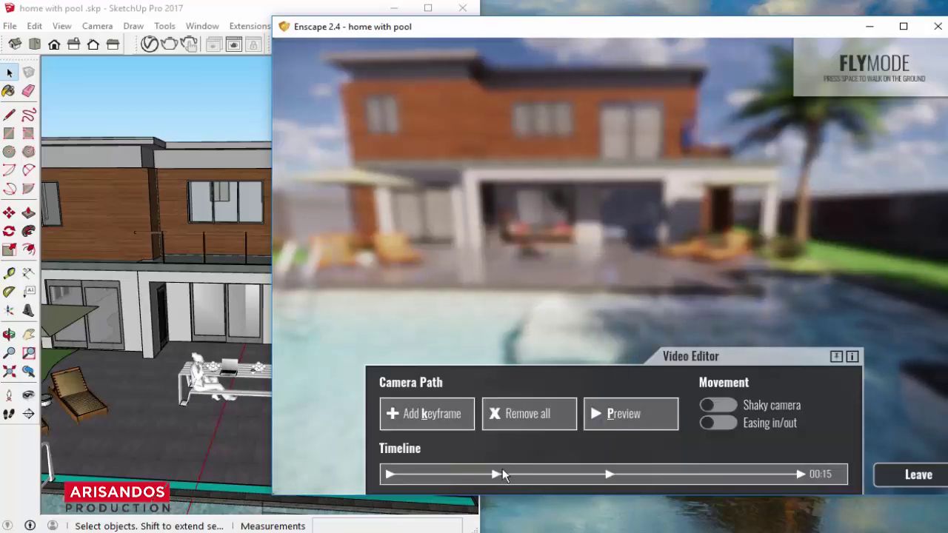
Turn on depth of field for keyframe 2 with a 14.362 m focal point and apply it
{"action": "left_click", "coordinate": [495, 474]}
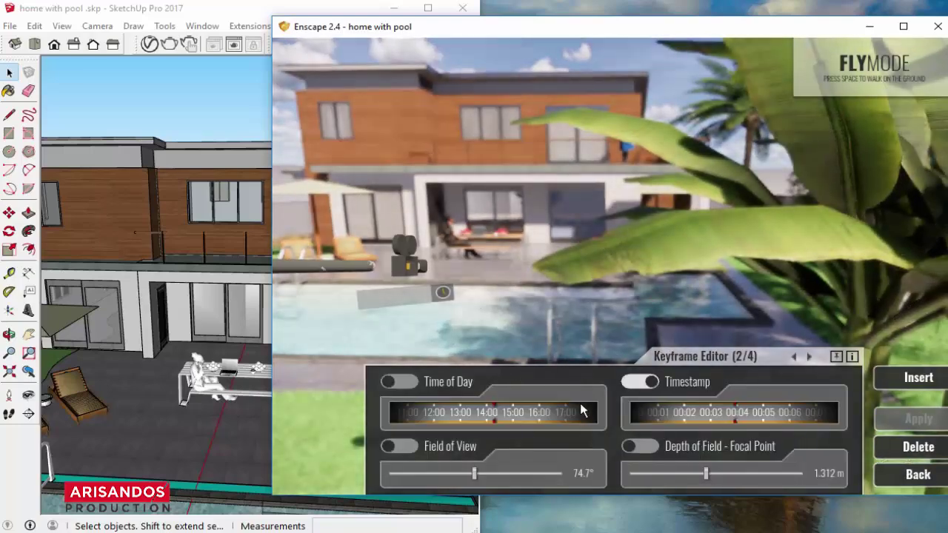
{"action": "left_click", "coordinate": [642, 447]}
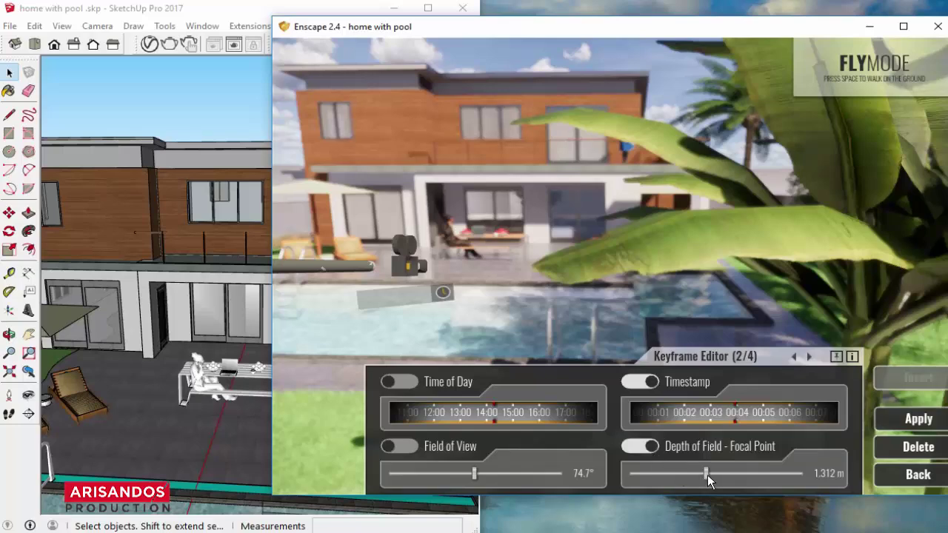
{"action": "left_click_drag", "start_coordinate": [706, 474], "coordinate": [734, 479]}
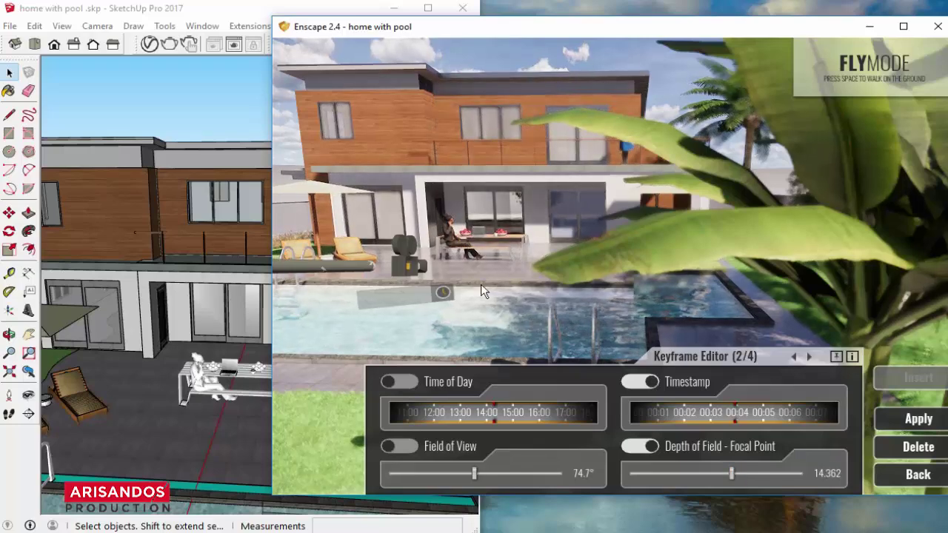
{"action": "left_click", "coordinate": [894, 420]}
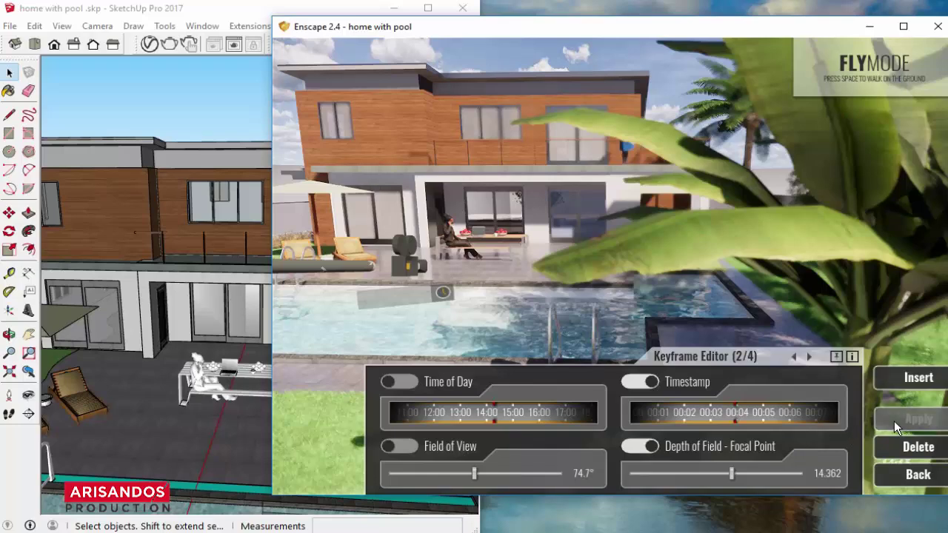
{"action": "left_click", "coordinate": [903, 478]}
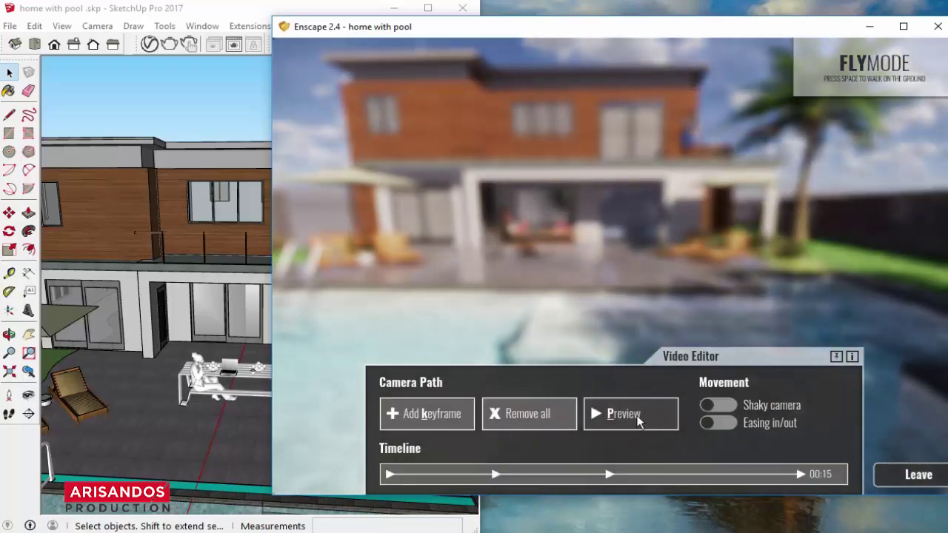
{"action": "left_click", "coordinate": [636, 415]}
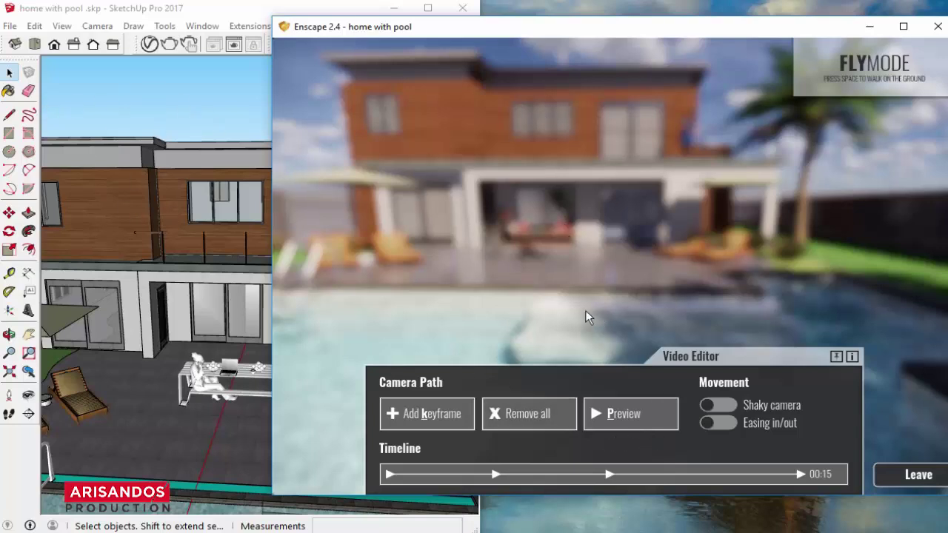
Enable and apply depth of field on keyframe 3
{"action": "left_click", "coordinate": [609, 475]}
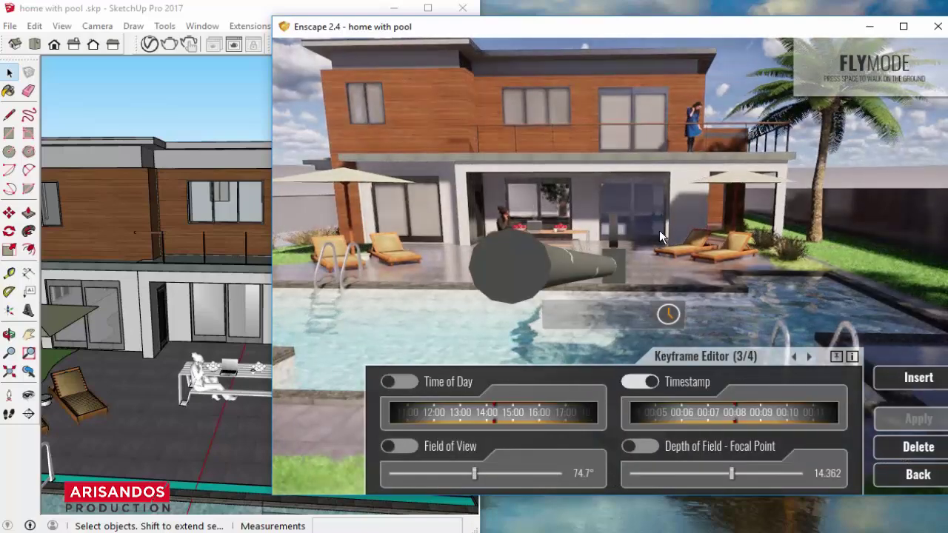
{"action": "left_click", "coordinate": [641, 447]}
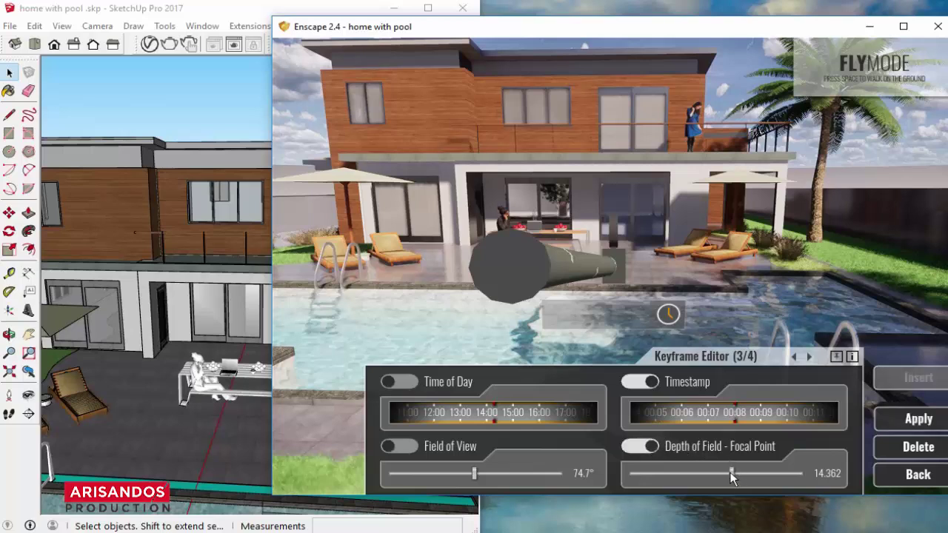
{"action": "left_click", "coordinate": [919, 419]}
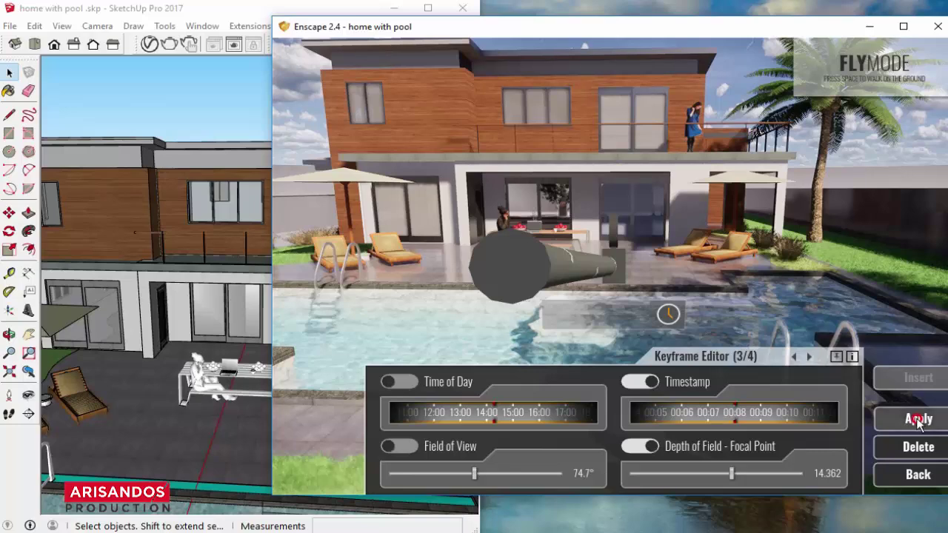
{"action": "left_click", "coordinate": [919, 476]}
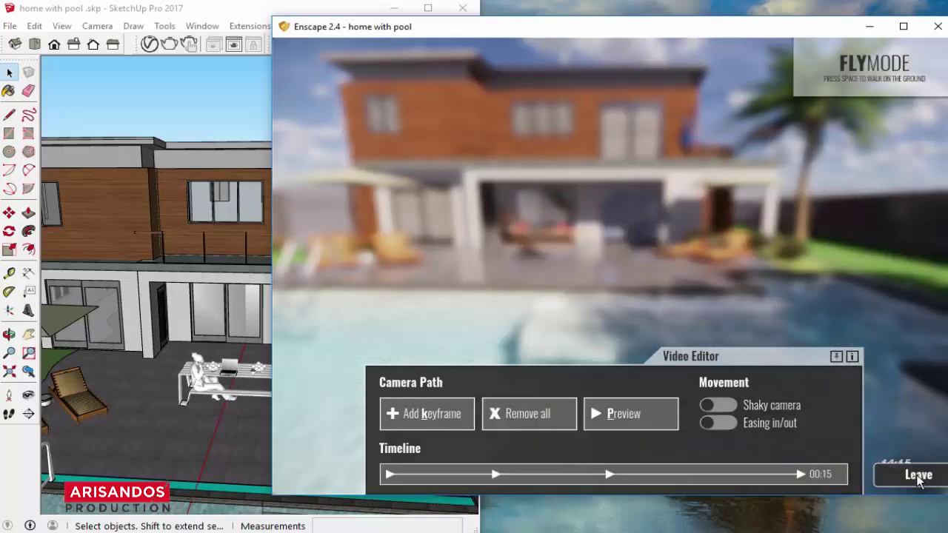
Preview the camera path, then bring the SketchUp window to the front
{"action": "left_click", "coordinate": [642, 401]}
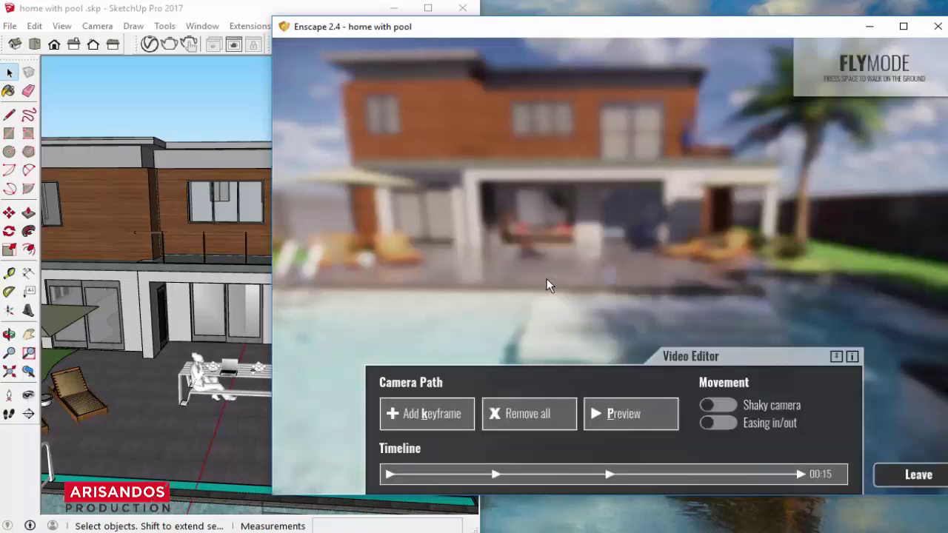
{"action": "left_click", "coordinate": [252, 108]}
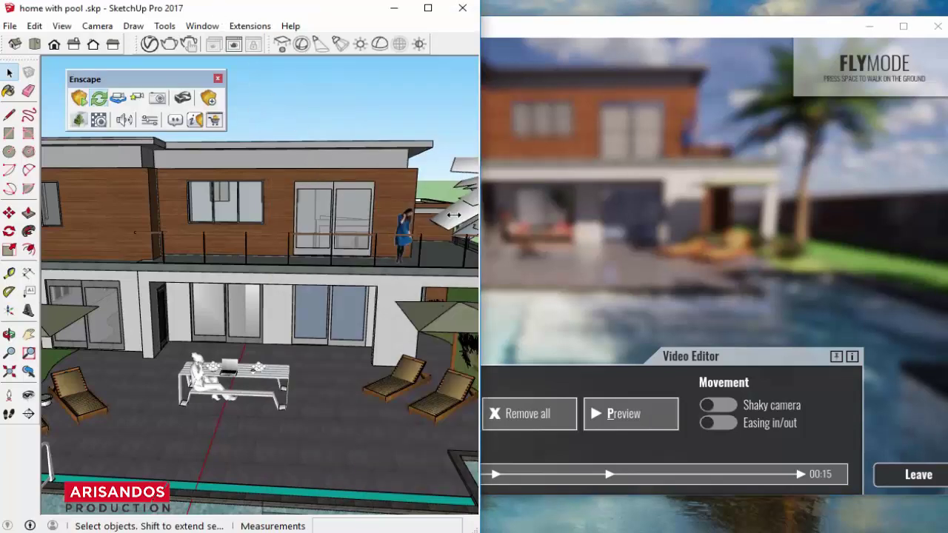
{"action": "left_click", "coordinate": [590, 30]}
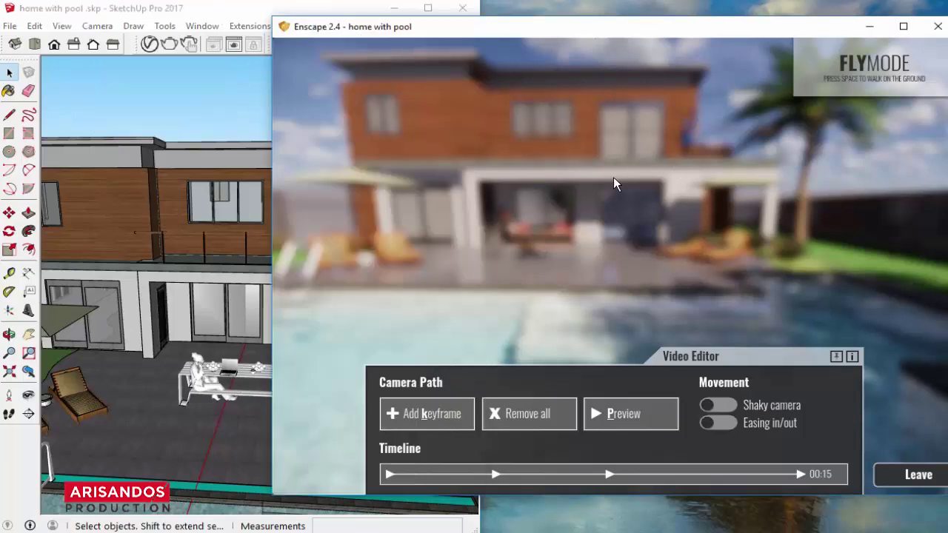
{"action": "left_click", "coordinate": [217, 15]}
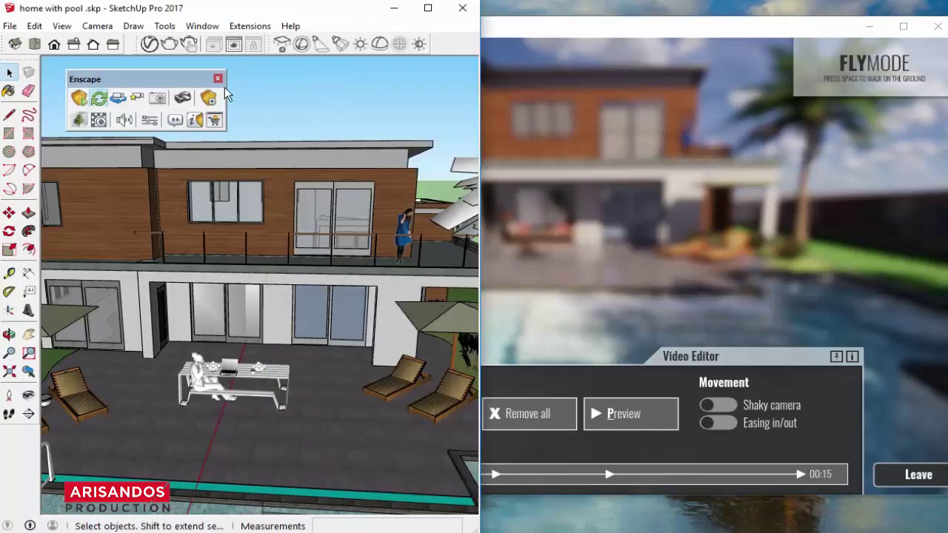
Open the Enscape settings and uncheck Automatic Resolution on the General tab
{"action": "left_click", "coordinate": [151, 123]}
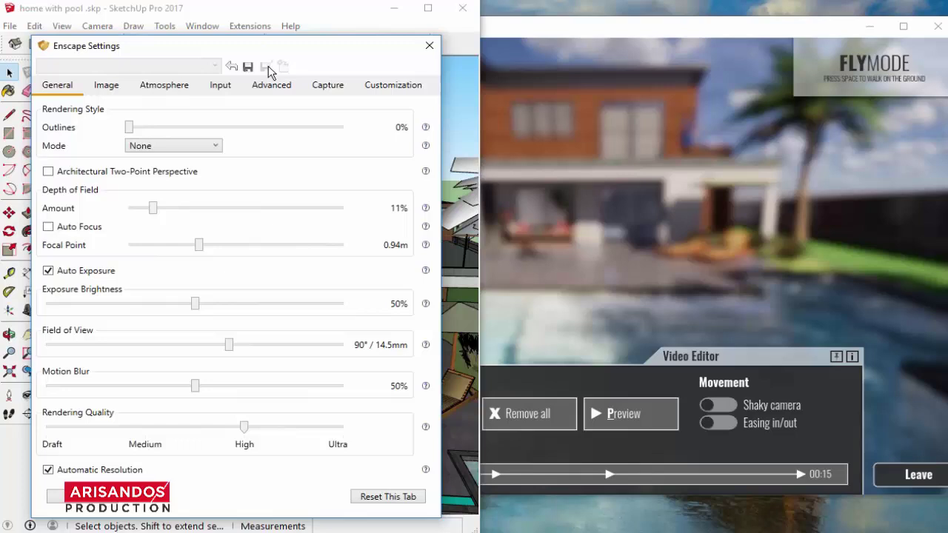
{"action": "left_click_drag", "start_coordinate": [262, 46], "coordinate": [378, 36]}
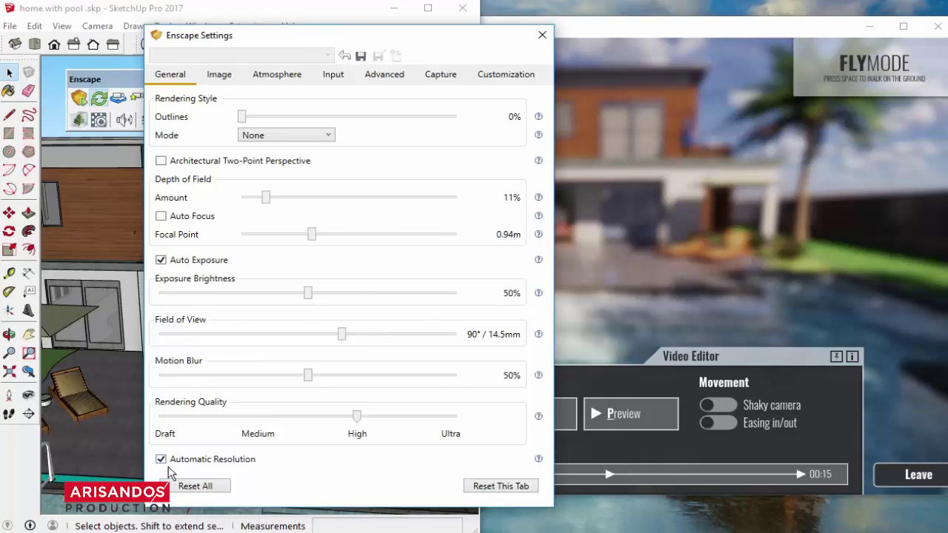
{"action": "left_click", "coordinate": [160, 460]}
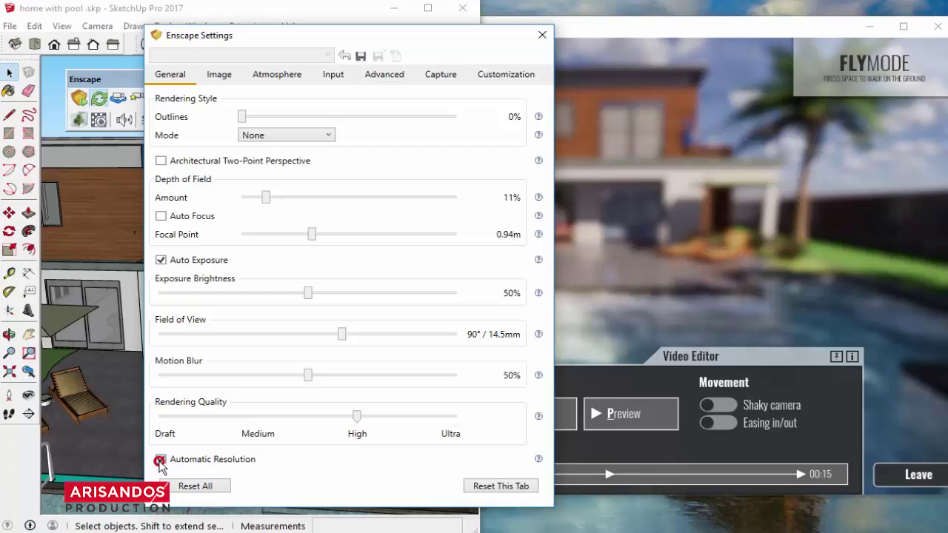
Set capture images to JPEG and video compression quality to Web
{"action": "left_click", "coordinate": [442, 76]}
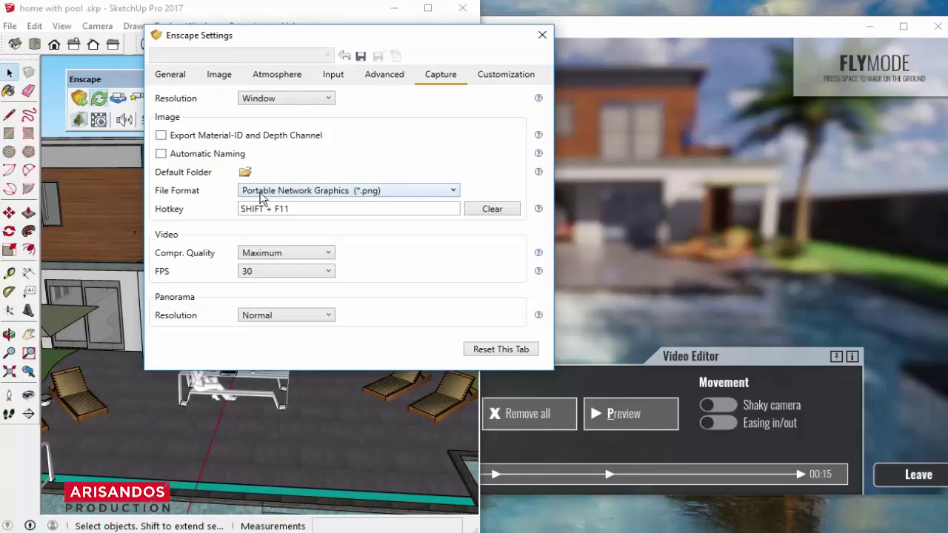
{"action": "left_click", "coordinate": [320, 189]}
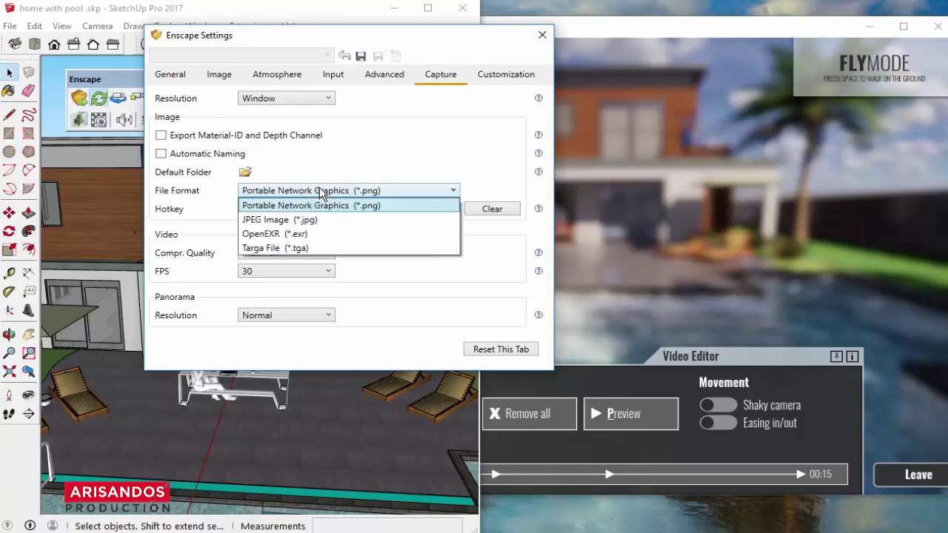
{"action": "left_click", "coordinate": [291, 217]}
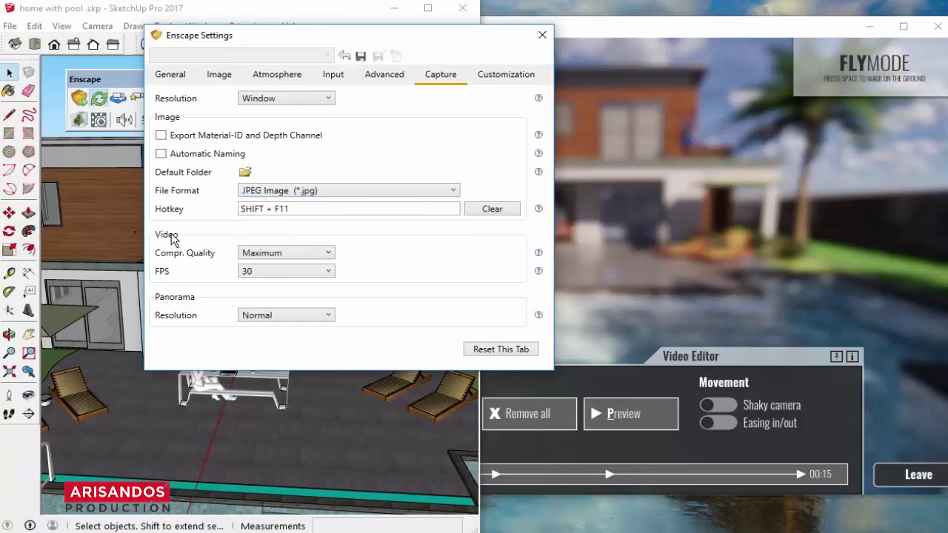
{"action": "left_click", "coordinate": [317, 255]}
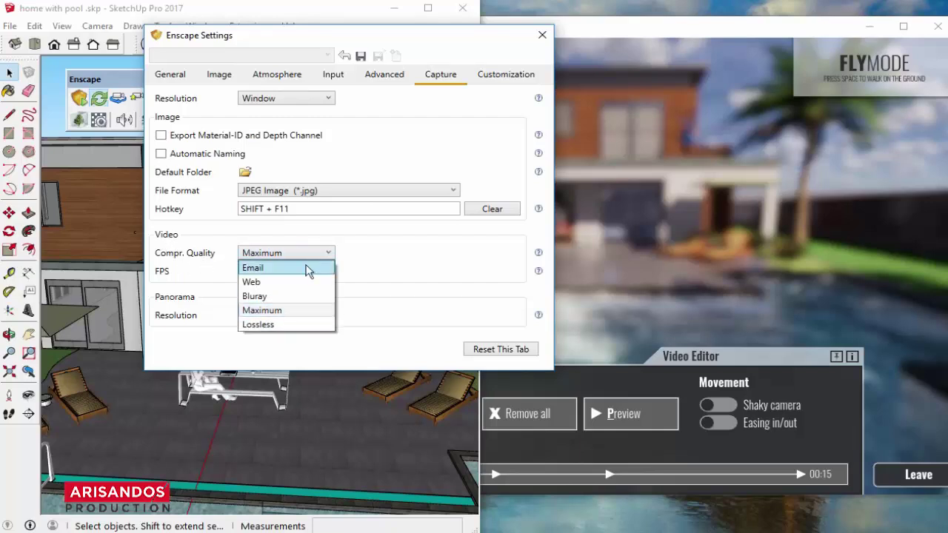
{"action": "left_click", "coordinate": [260, 283]}
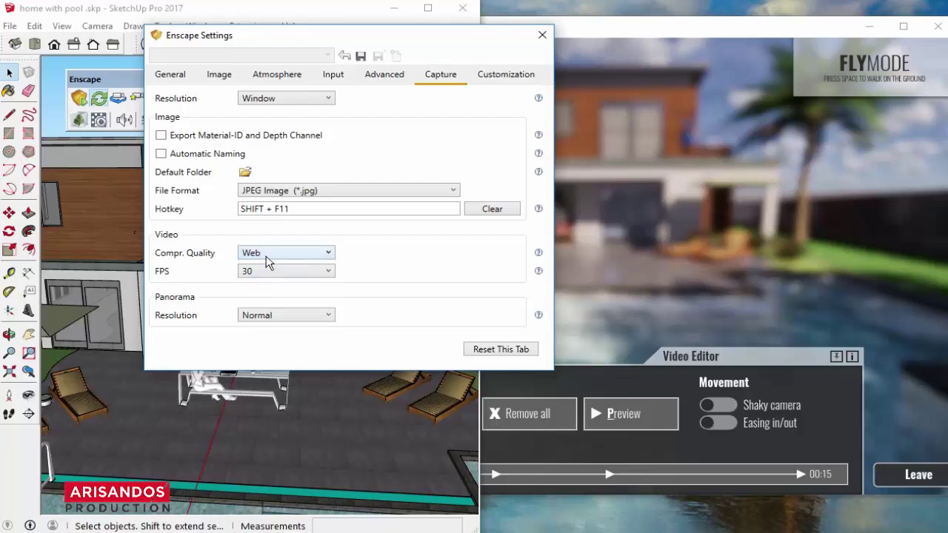
{"action": "left_click", "coordinate": [266, 255]}
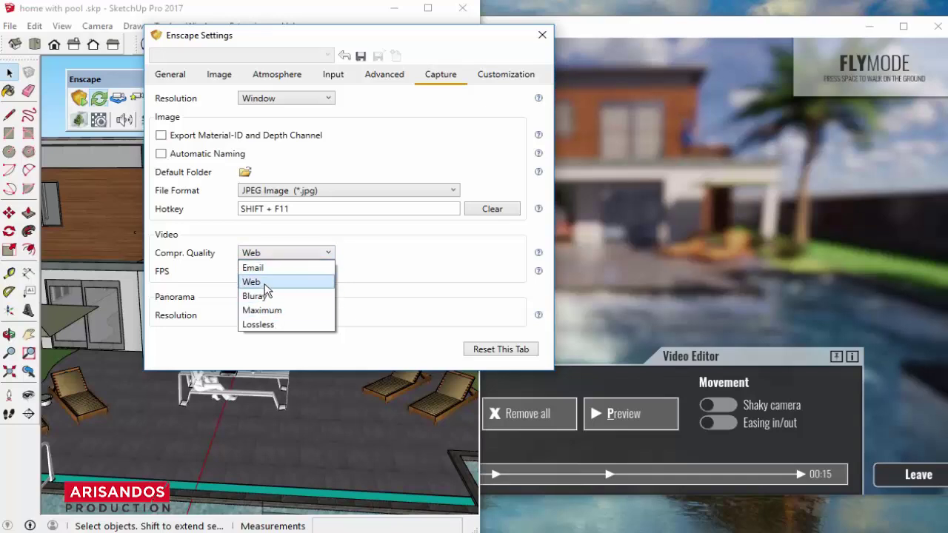
{"action": "left_click", "coordinate": [265, 281]}
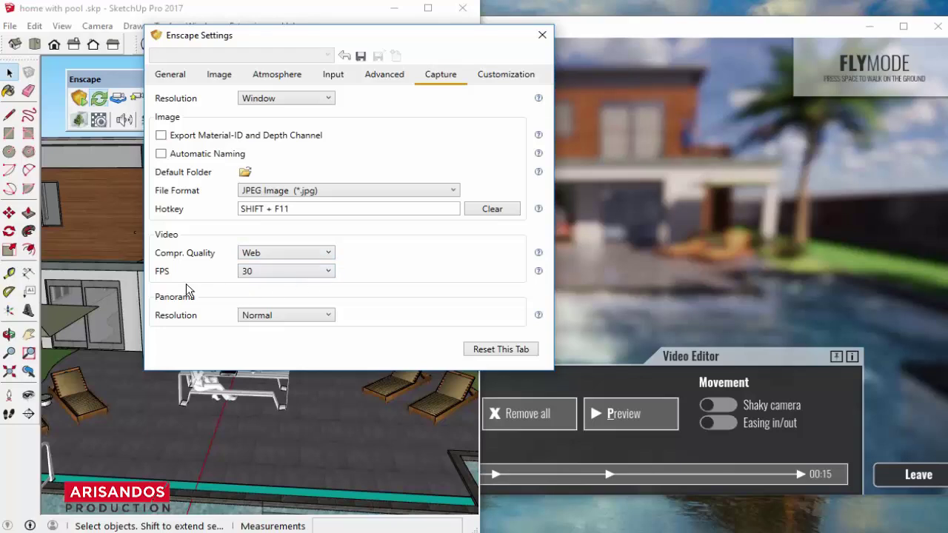
Keep 30 FPS, Normal panorama and Window resolution, then close the settings
{"action": "left_click", "coordinate": [326, 272]}
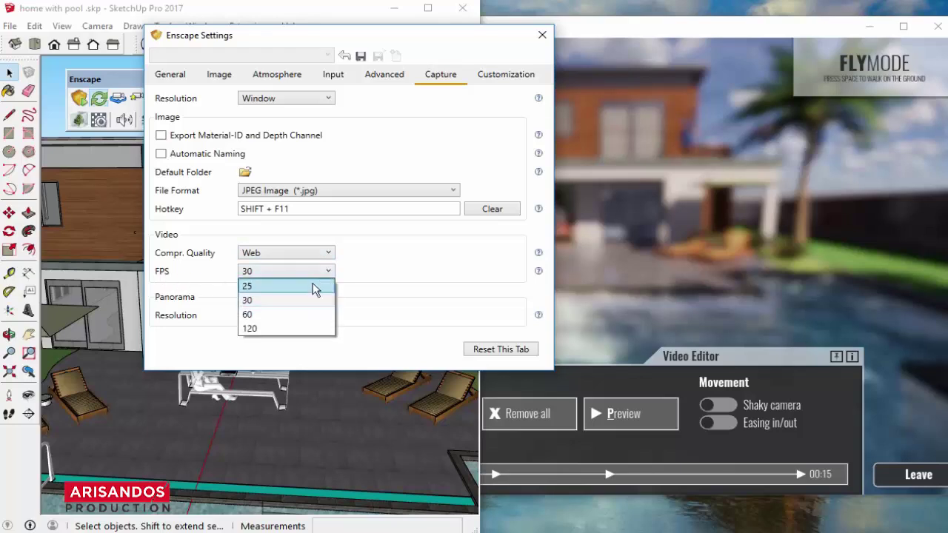
{"action": "left_click", "coordinate": [271, 302]}
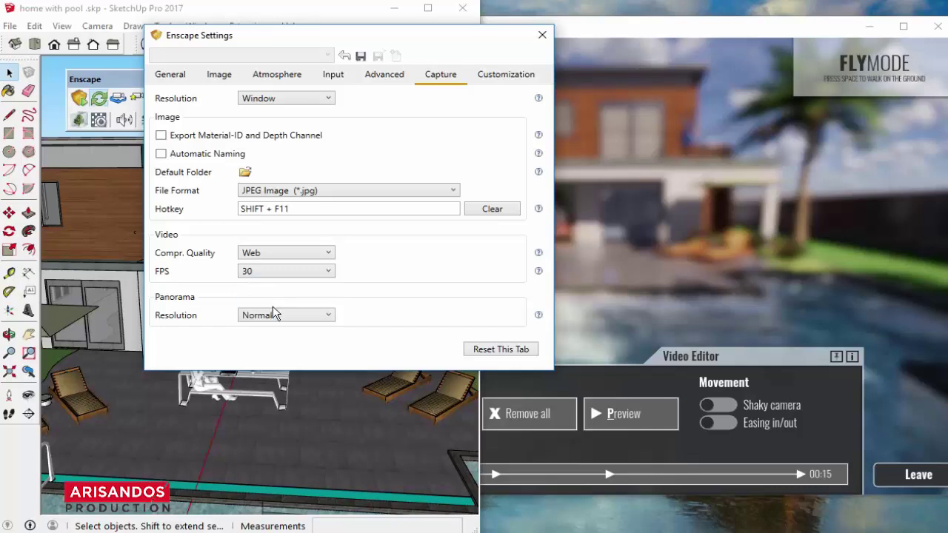
{"action": "left_click", "coordinate": [280, 323]}
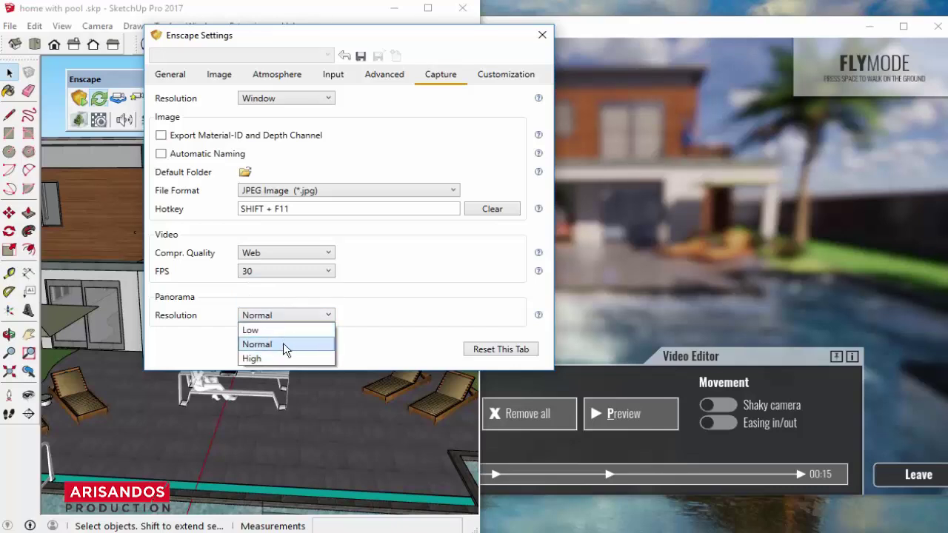
{"action": "left_click", "coordinate": [283, 343]}
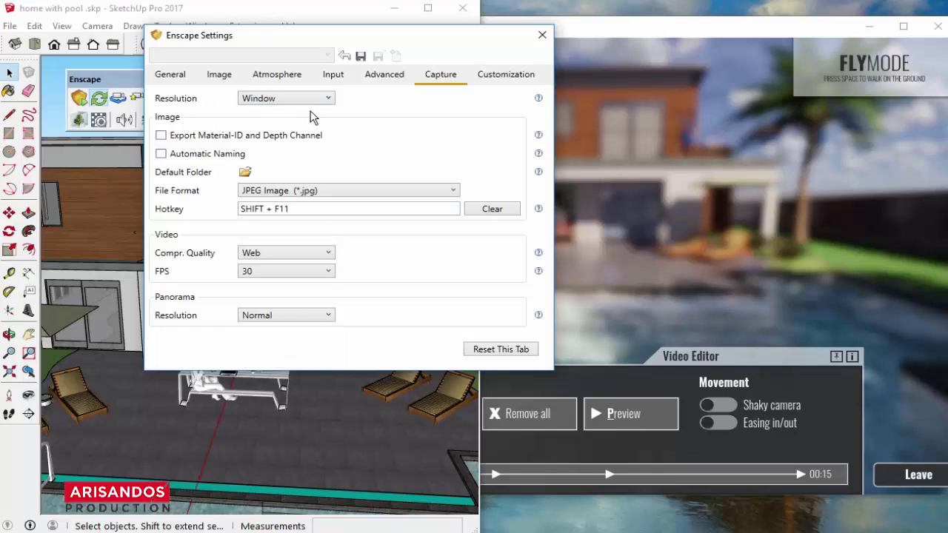
{"action": "left_click", "coordinate": [334, 101]}
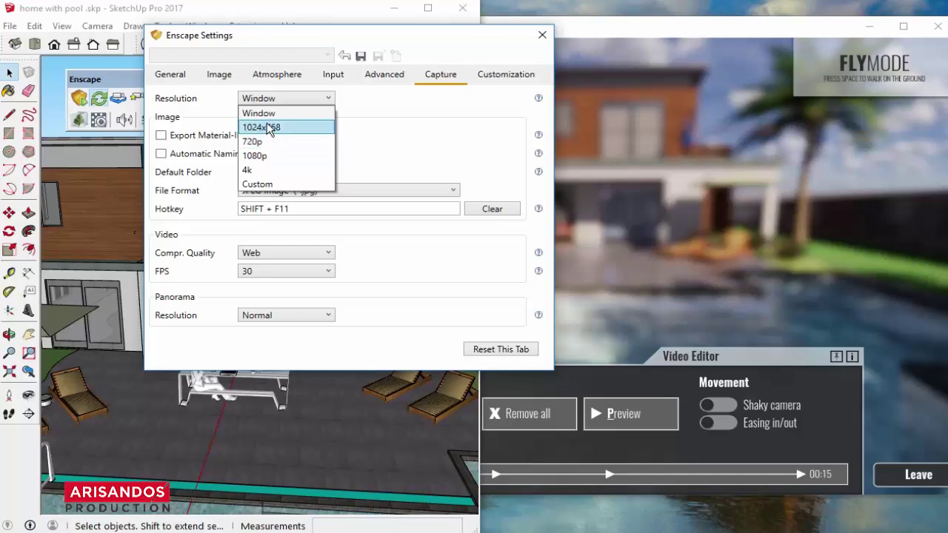
{"action": "left_click", "coordinate": [280, 117]}
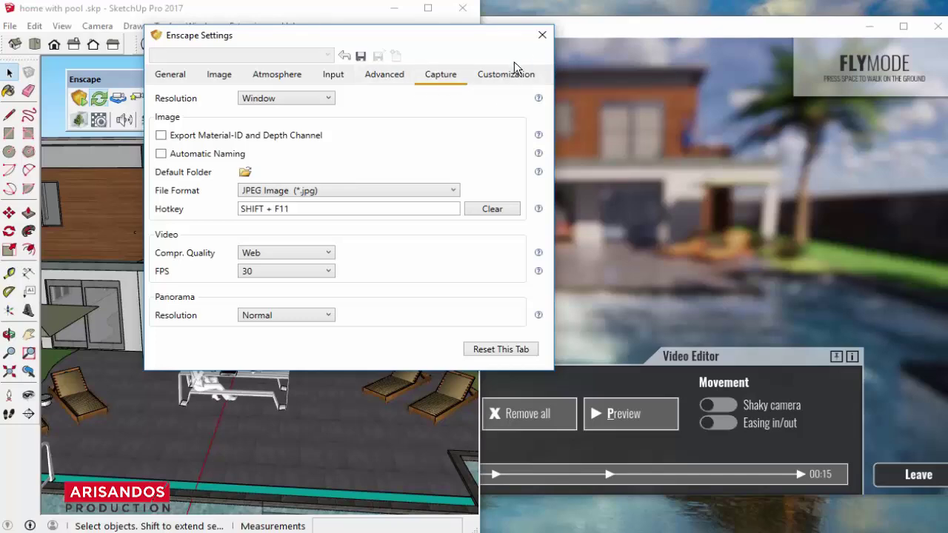
{"action": "left_click", "coordinate": [541, 36]}
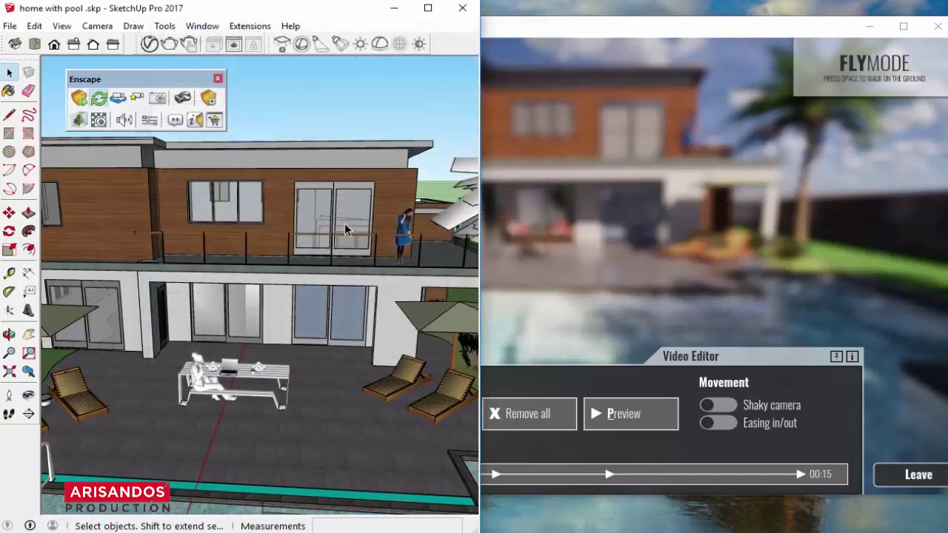
Render the video to the Desktop as 'Tutorial REnder Animation dengan ENSCAPE CONTOH.mp4'
{"action": "left_click", "coordinate": [247, 28]}
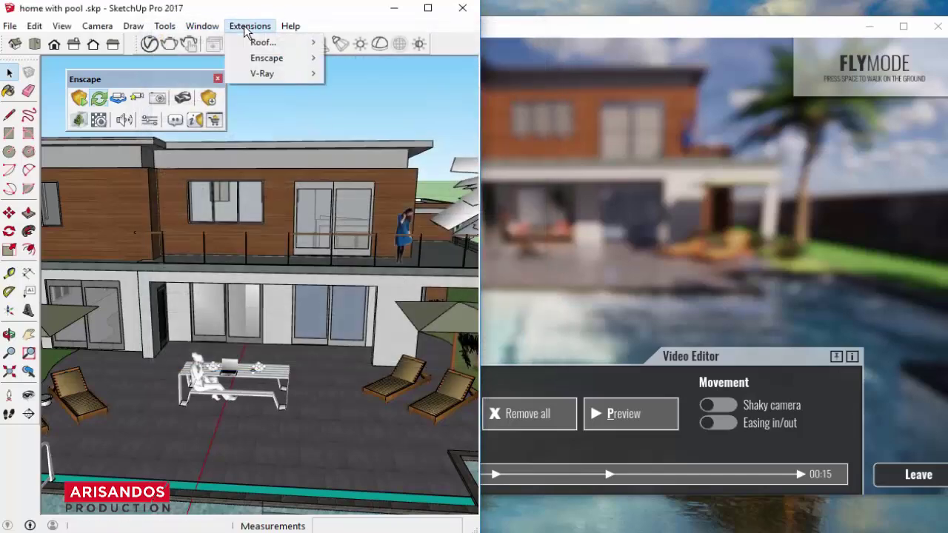
{"action": "mouse_move", "coordinate": [267, 57]}
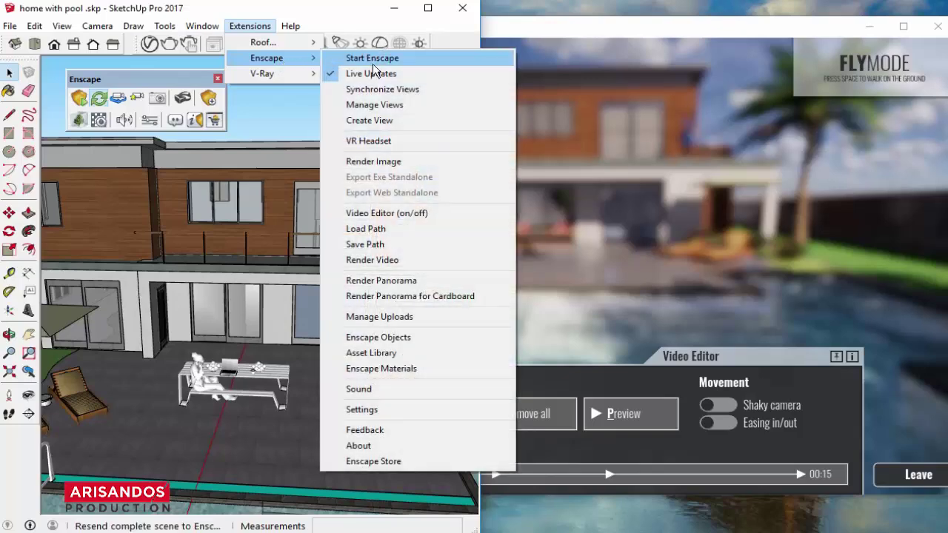
{"action": "left_click", "coordinate": [378, 260]}
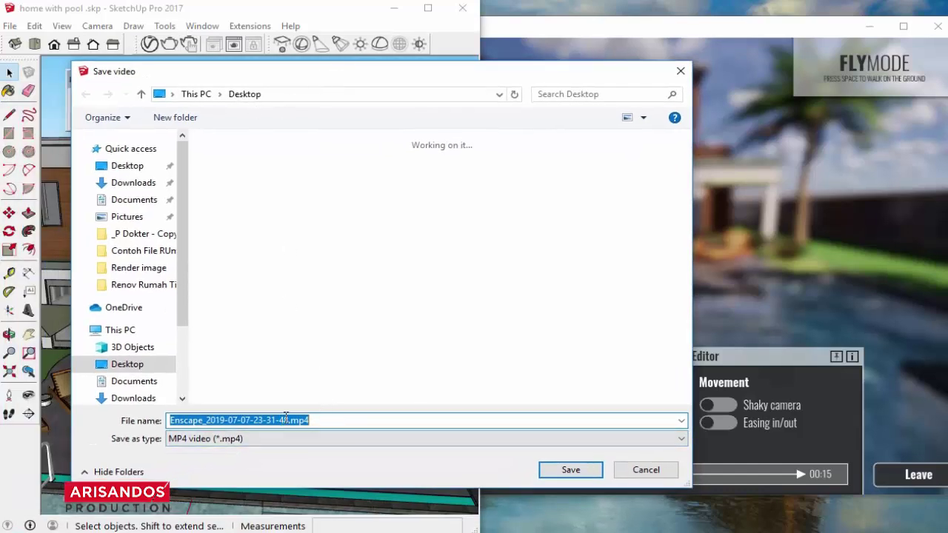
{"action": "type", "text": "T"}
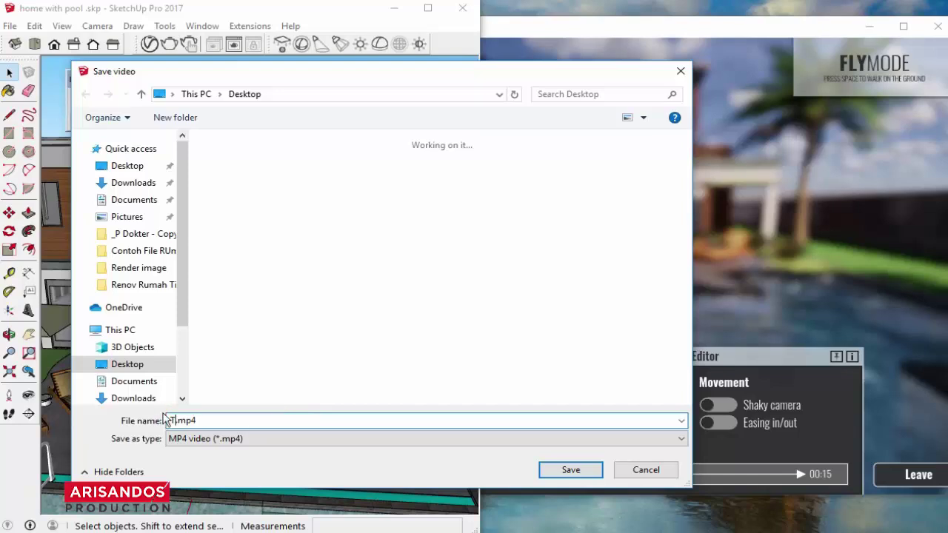
{"action": "type", "text": "utorial RE"}
{"action": "type", "text": "nder Animation "}
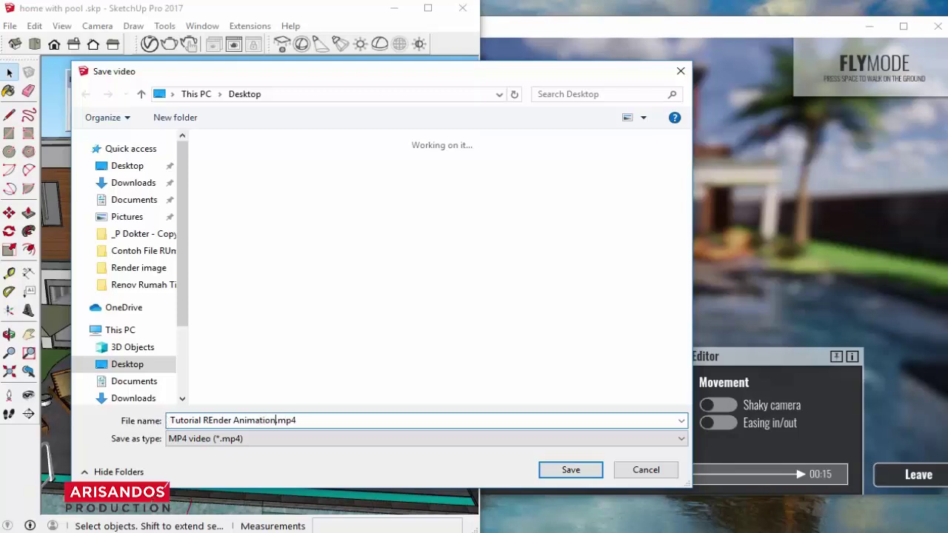
{"action": "type", "text": "in Sk"}
{"action": "key", "text": "BackSpace"}
{"action": "key", "text": "BackSpace"}
{"action": "type", "text": "E"}
{"action": "key", "text": "BackSpace"}
{"action": "key", "text": "BackSpace"}
{"action": "key", "text": "BackSpace"}
{"action": "type", "text": "den"}
{"action": "key", "text": "BackSpace"}
{"action": "key", "text": "BackSpace"}
{"action": "type", "text": "engan"}
{"action": "type", "text": " ENSC"}
{"action": "type", "text": "APE CONTOH"}
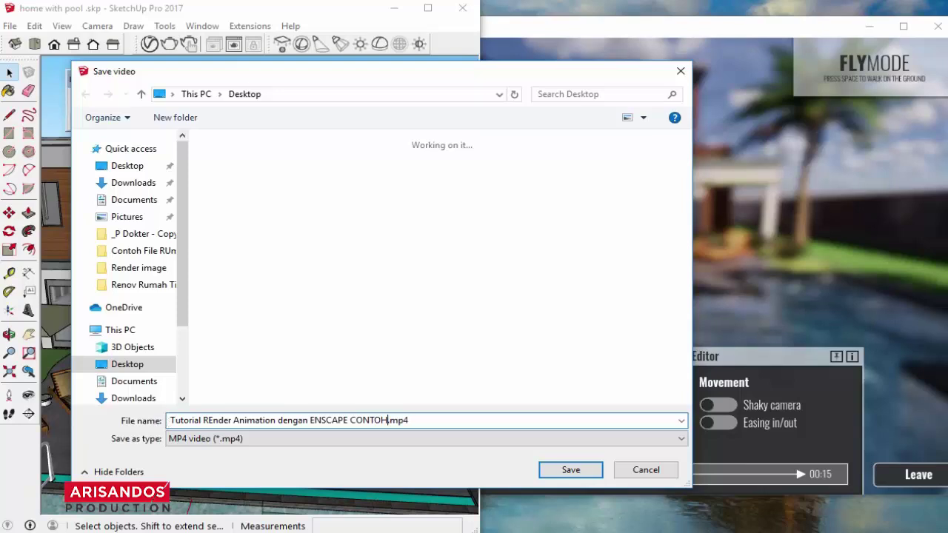
{"action": "left_click", "coordinate": [564, 468]}
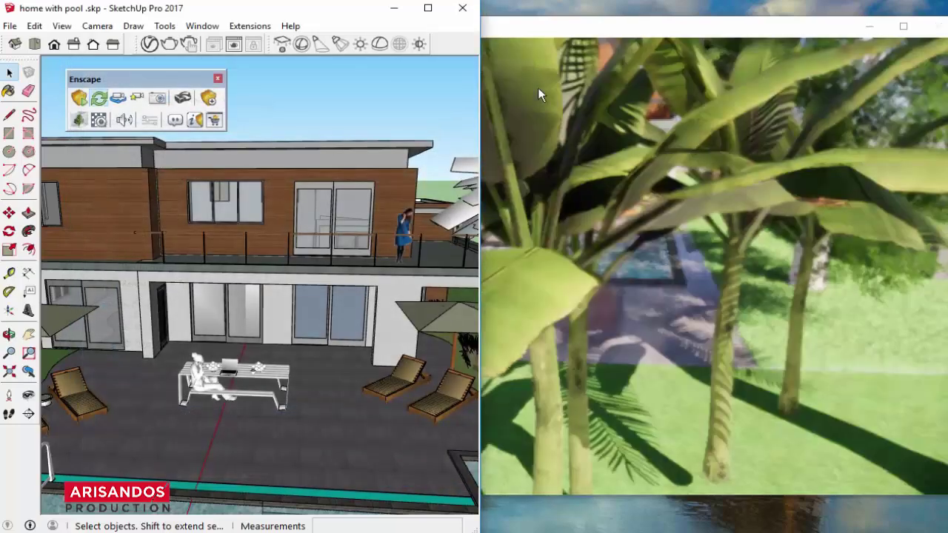
Bring the Enscape window forward and wait for the video render to finish
{"action": "left_click", "coordinate": [539, 42]}
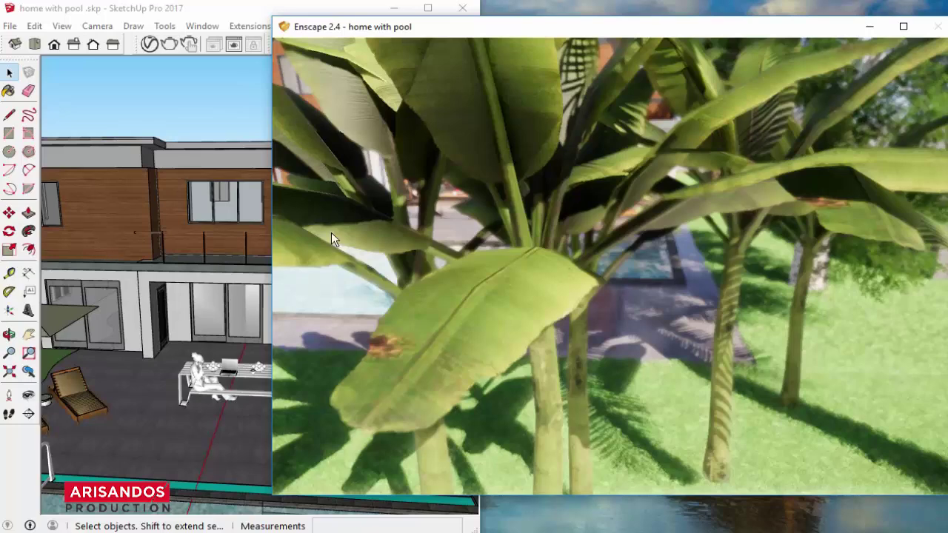
{"action": "left_click_drag", "start_coordinate": [333, 235], "coordinate": [423, 183]}
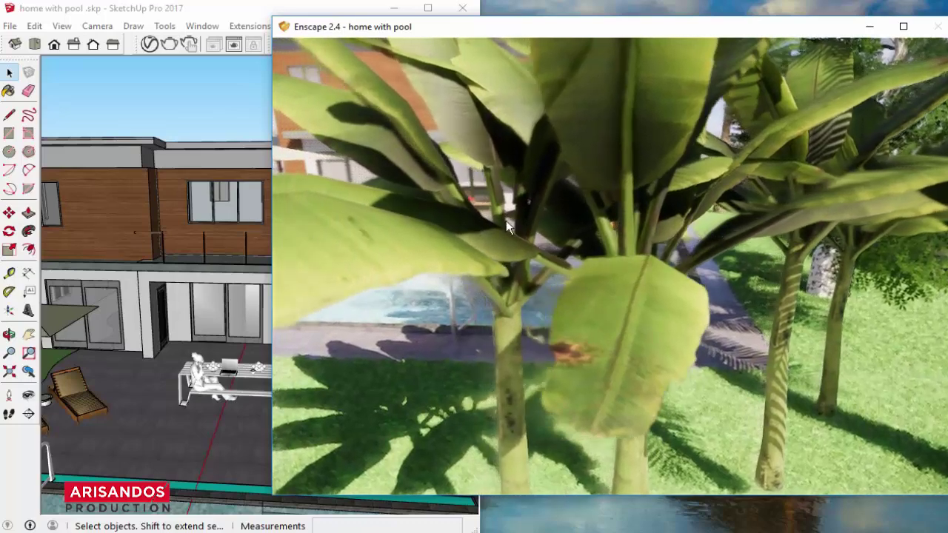
{"action": "mouse_move", "coordinate": [391, 234]}
{"action": "left_mouse_down"}
{"action": "mouse_move", "coordinate": [582, 269]}
{"action": "mouse_move", "coordinate": [462, 324]}
{"action": "mouse_move", "coordinate": [309, 322]}
{"action": "mouse_move", "coordinate": [284, 276]}
{"action": "mouse_move", "coordinate": [334, 207]}
{"action": "mouse_move", "coordinate": [335, 94]}
{"action": "mouse_move", "coordinate": [445, 59]}
{"action": "mouse_move", "coordinate": [430, 59]}
{"action": "mouse_move", "coordinate": [385, 136]}
{"action": "mouse_move", "coordinate": [355, 151]}
{"action": "left_mouse_up"}
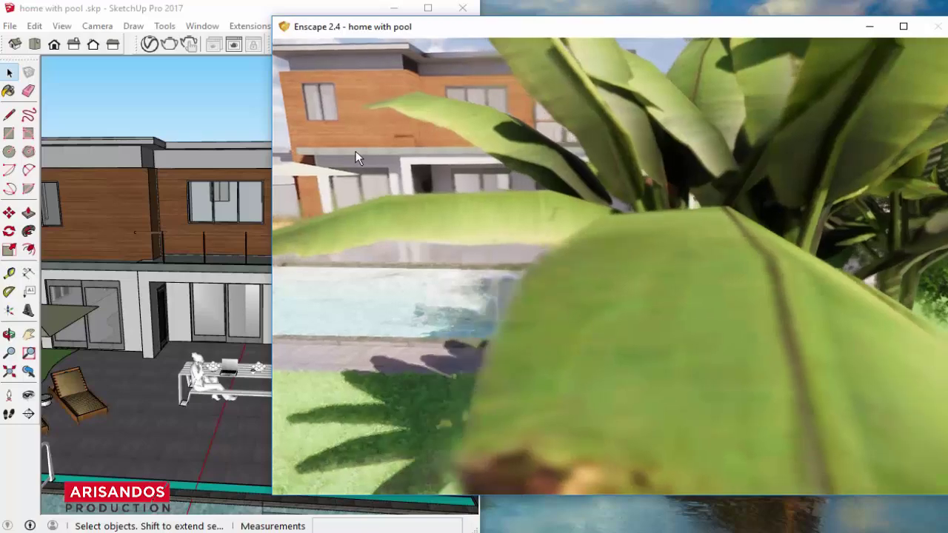
{"action": "key", "text": "a"}
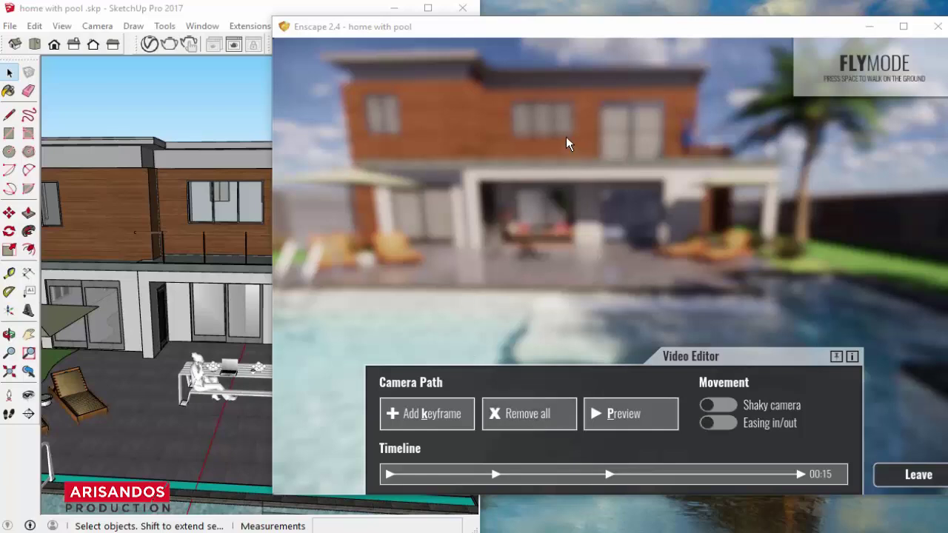
Close Enscape, minimize SketchUp, and open the rendered MP4 from the desktop
{"action": "left_click", "coordinate": [938, 28]}
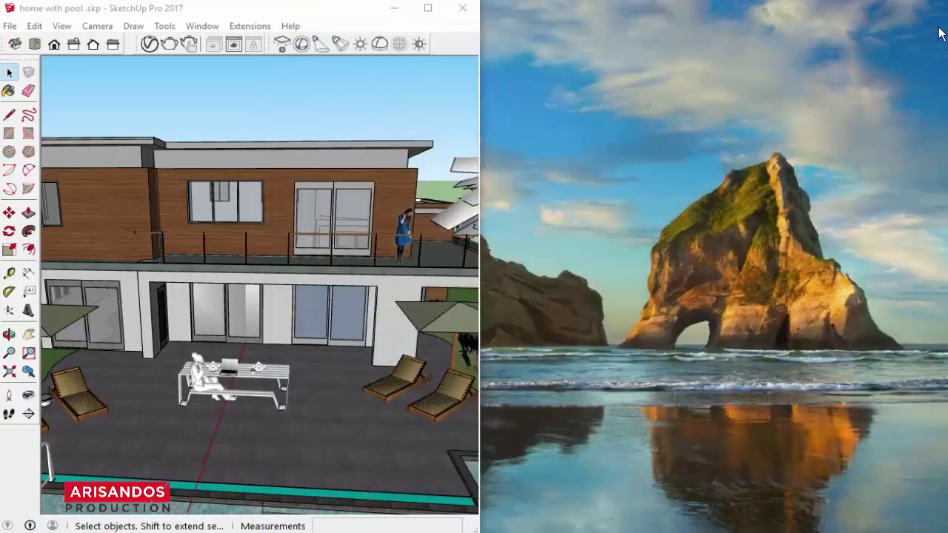
{"action": "left_click", "coordinate": [399, 12]}
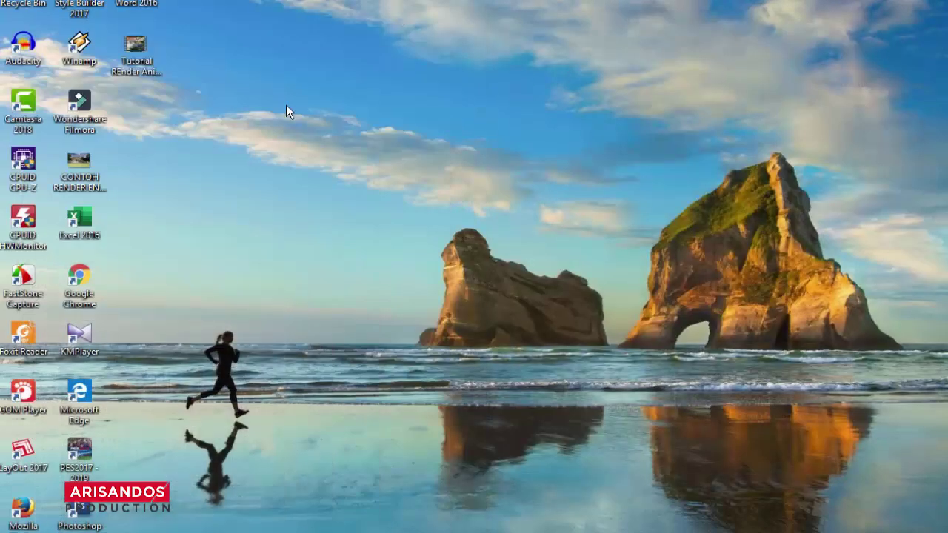
{"action": "left_click", "coordinate": [134, 69]}
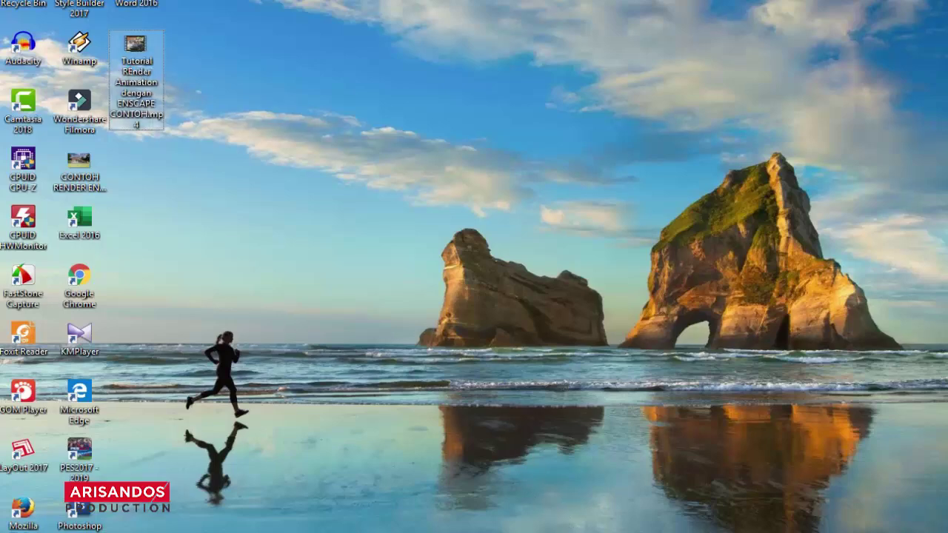
{"action": "key", "text": "Return"}
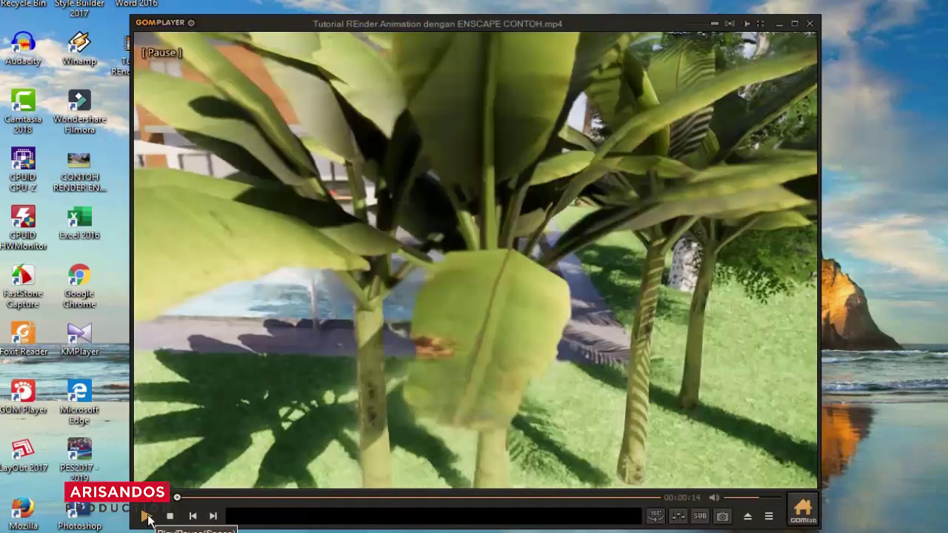
Play the rendered video through twice, stop it, and close GOM Player
{"action": "left_click", "coordinate": [146, 516]}
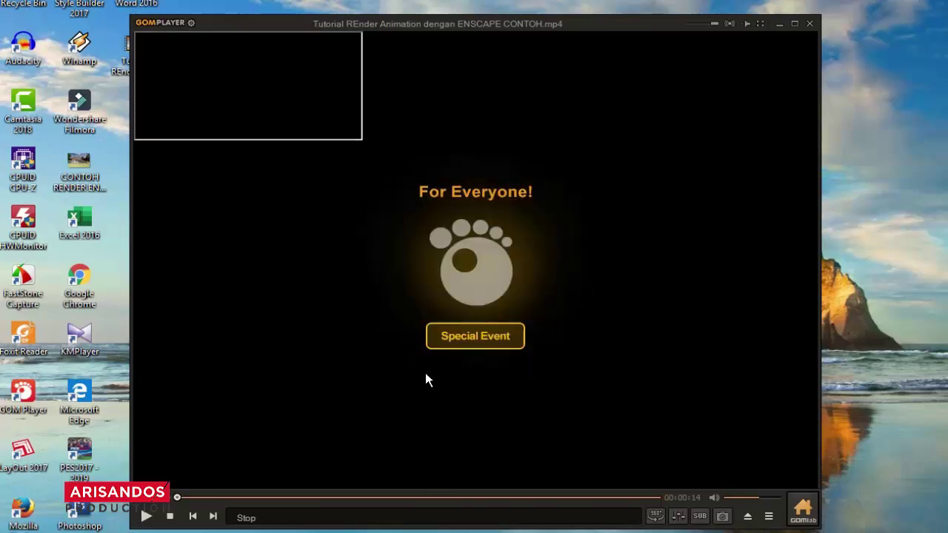
{"action": "left_click", "coordinate": [170, 498]}
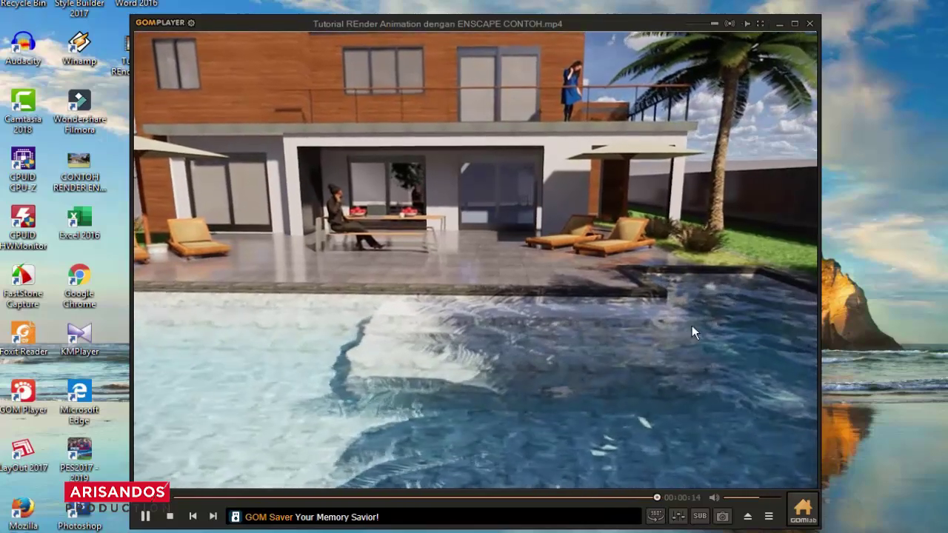
{"action": "key", "text": "ctrl+space"}
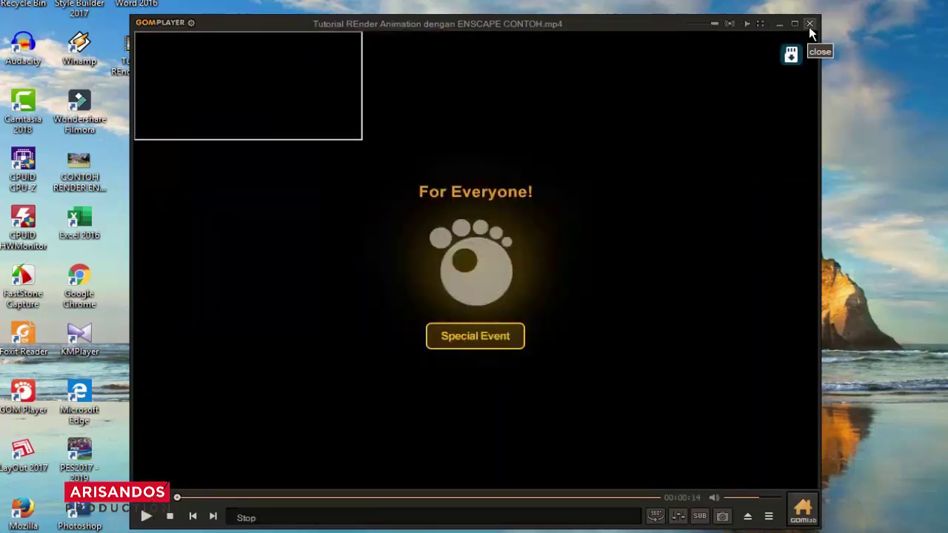
{"action": "left_click", "coordinate": [809, 24]}
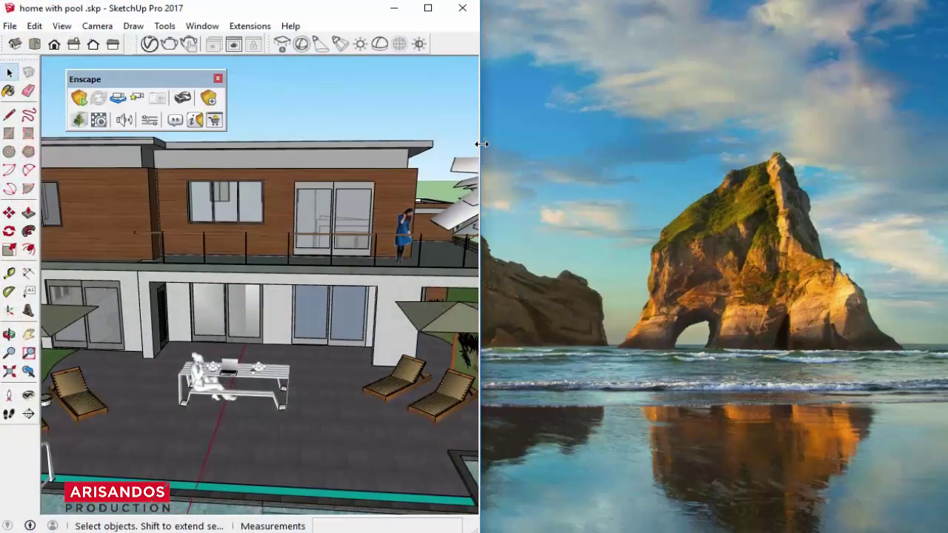
Stretch the SketchUp window's right edge to the screen's right side
{"action": "left_click_drag", "start_coordinate": [481, 144], "coordinate": [883, 150]}
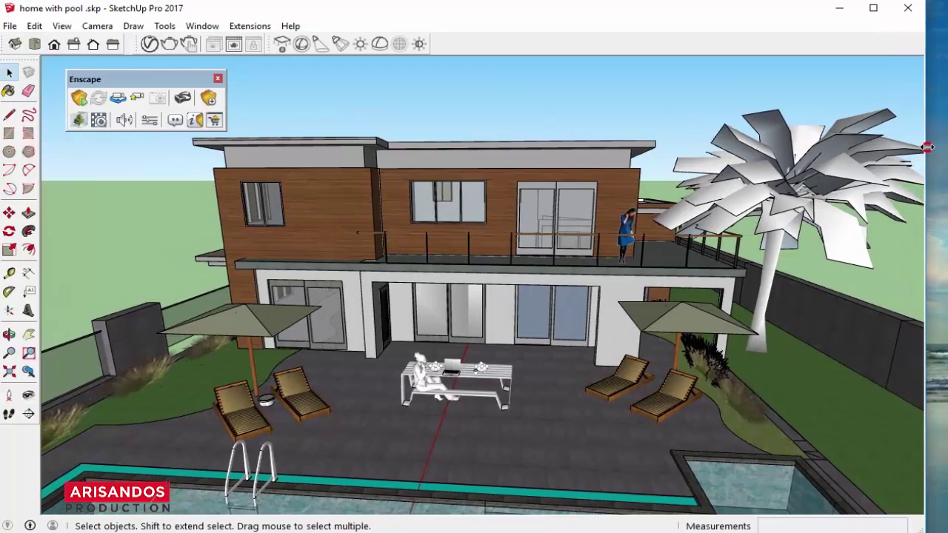
{"action": "left_click_drag", "start_coordinate": [883, 150], "coordinate": [927, 152]}
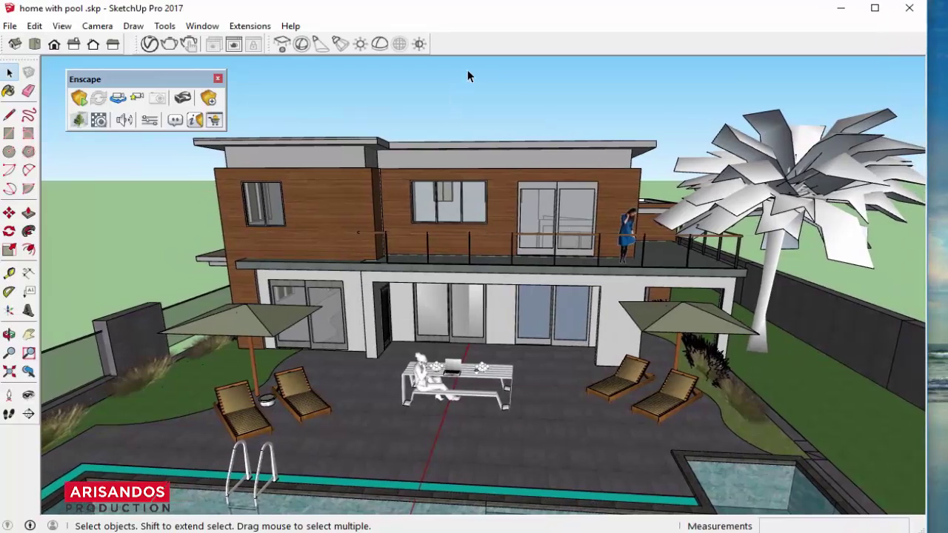